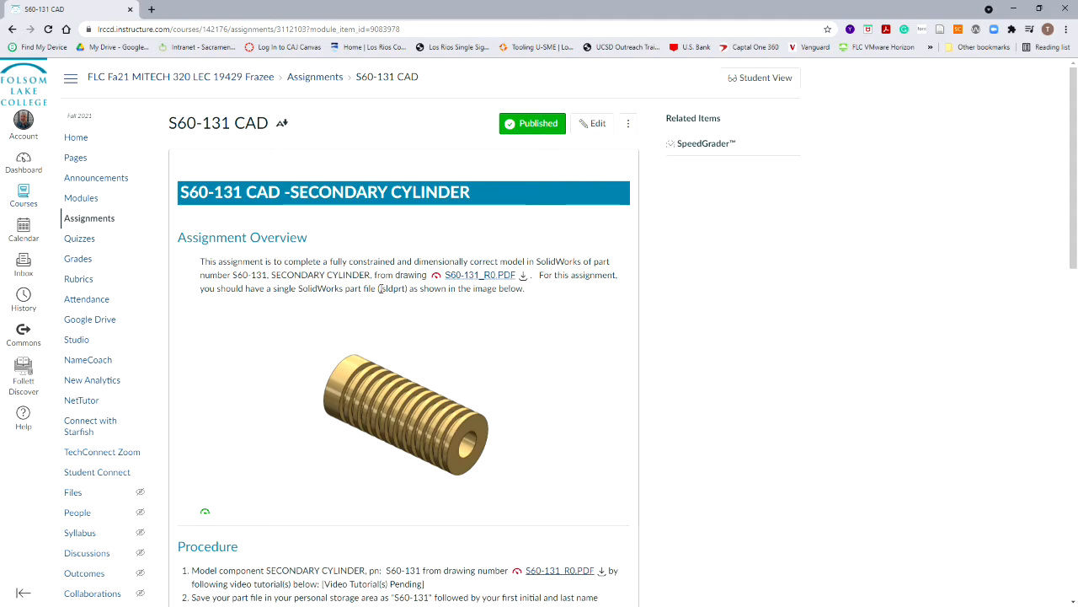
# Review the S60-131 Secondary Cylinder assignment page and its PDF drawing, and switch to SolidWorks
pyautogui.scroll(-2, 481, 344)
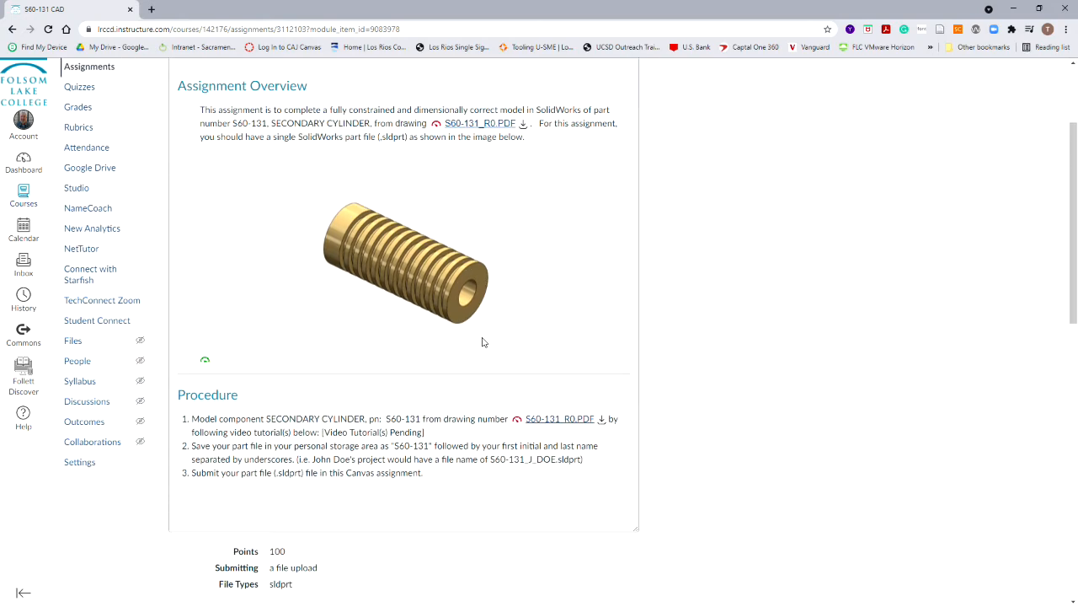
pyautogui.scroll(2, 389, 369)
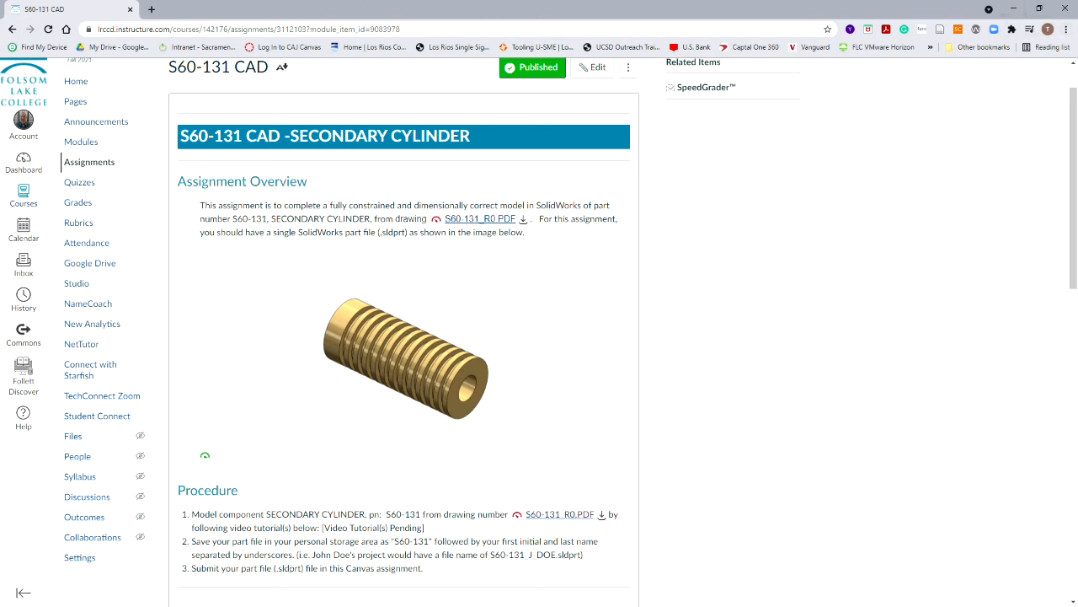
pyautogui.click(1014, 8)
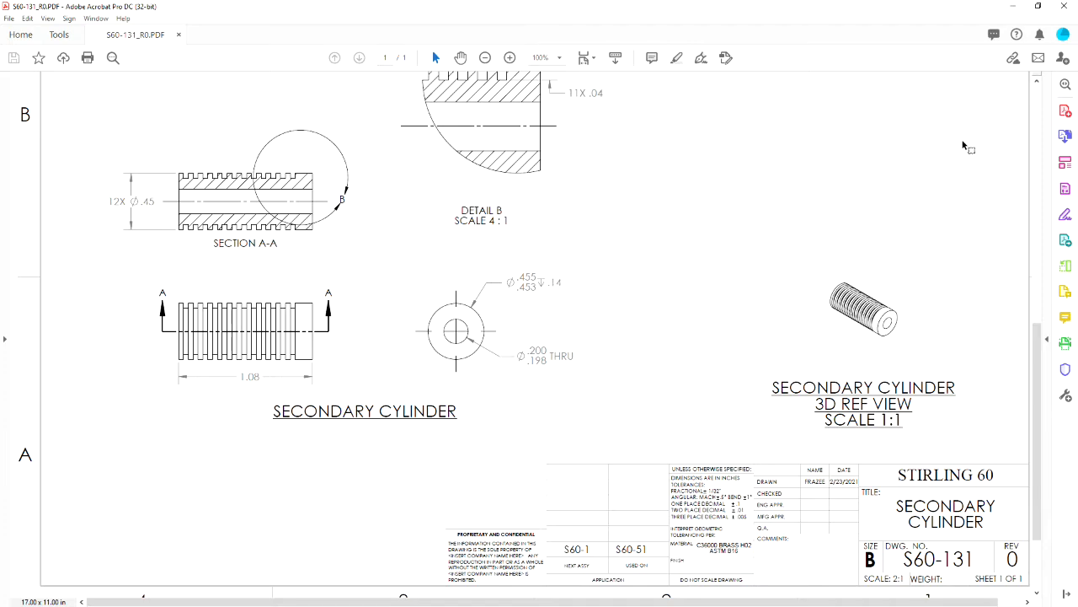
pyautogui.click(1013, 6)
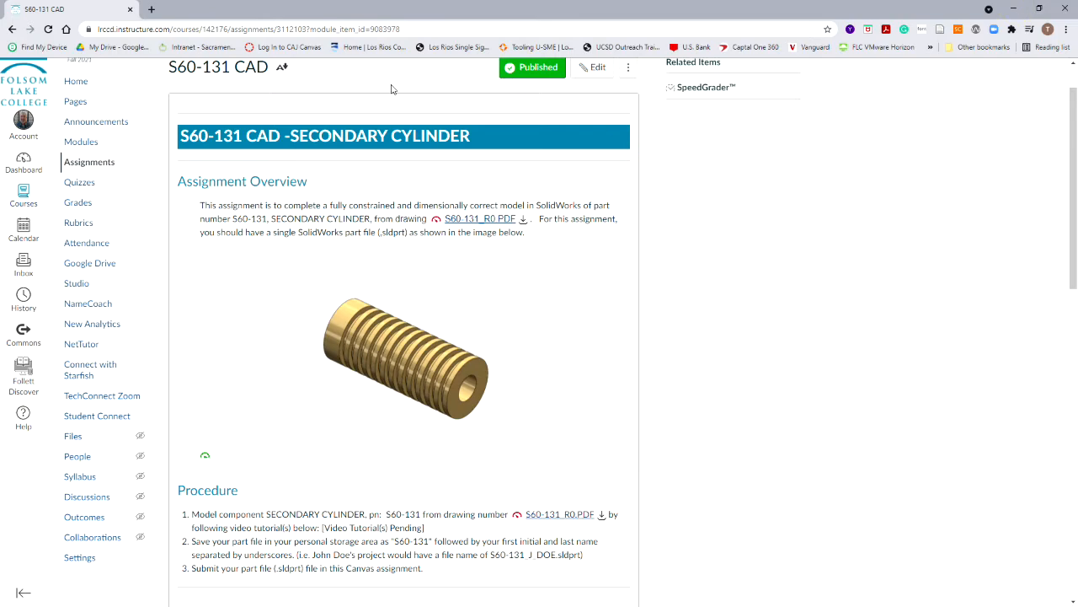
pyautogui.click(1014, 9)
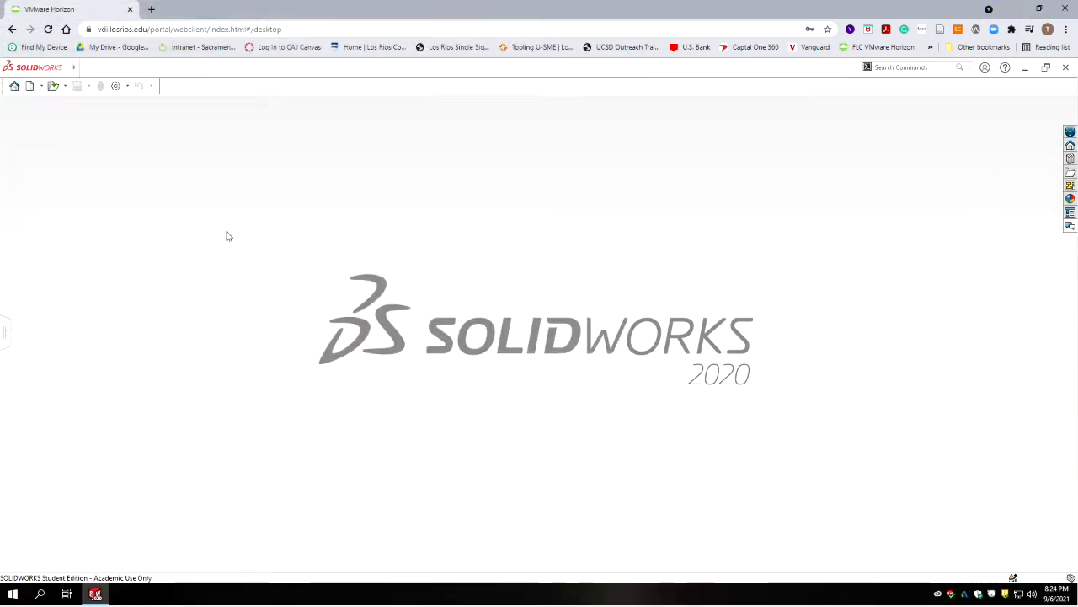
# Create a new part document using IPS units and the ANSI dimension standard
pyautogui.click(31, 87)
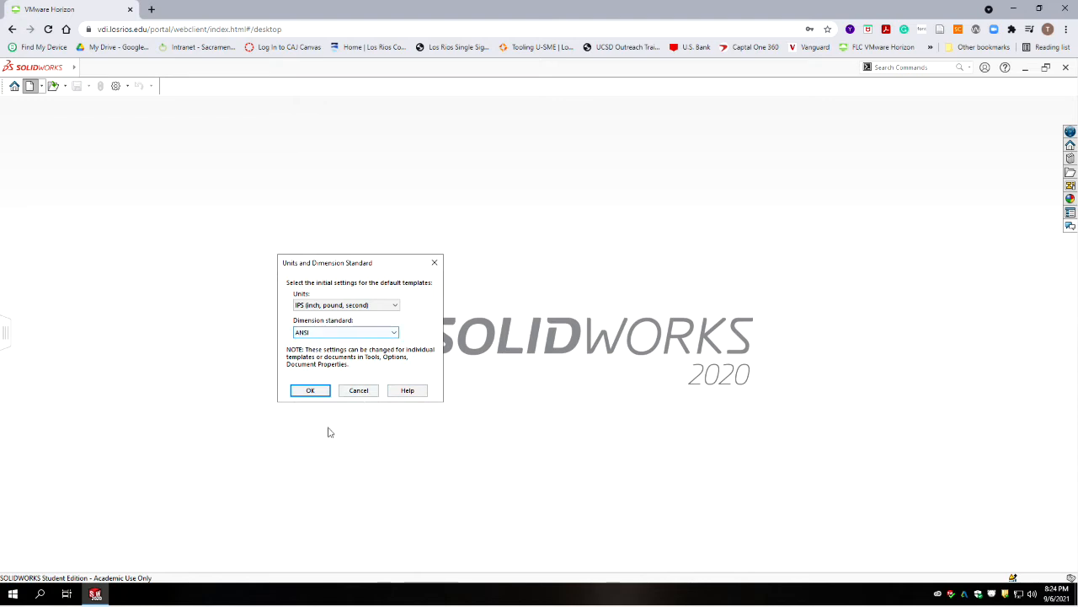
pyautogui.click(310, 390)
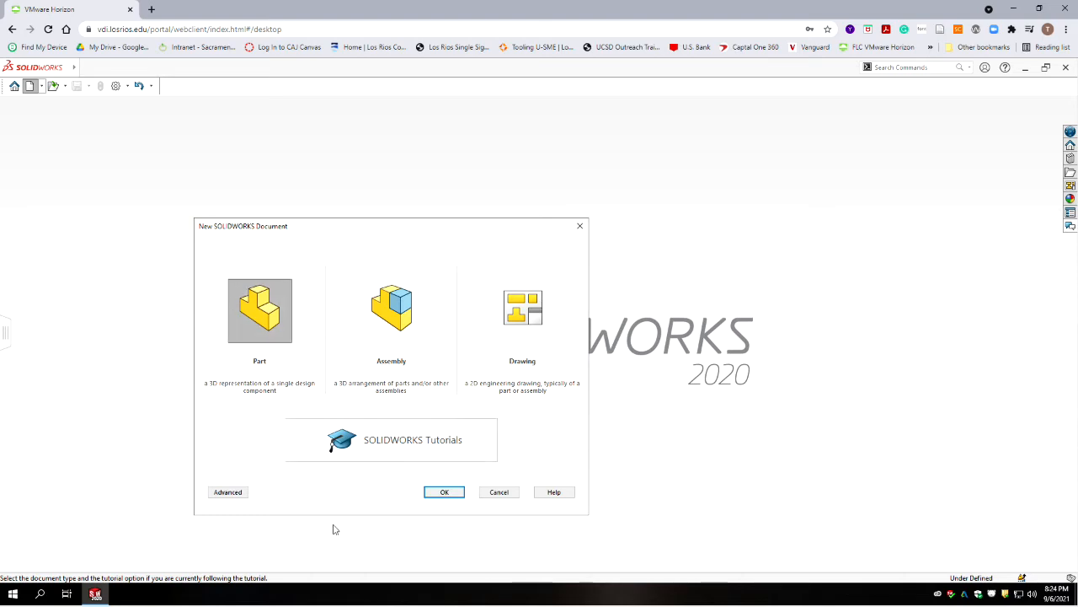
pyautogui.click(443, 494)
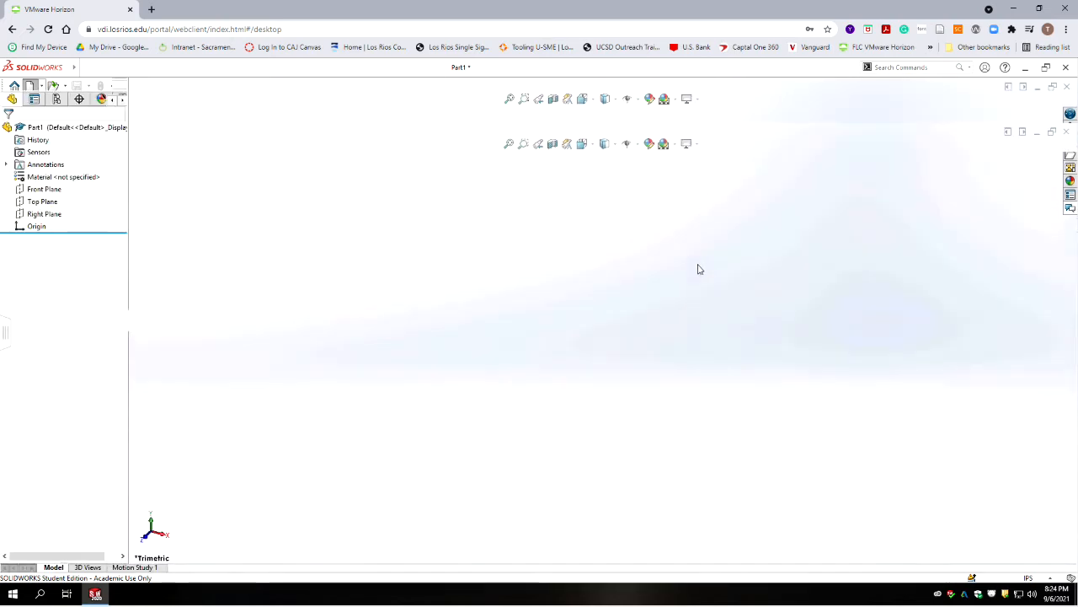
# Show the Front, Top and Right reference planes in the graphics area
pyautogui.click(638, 146)
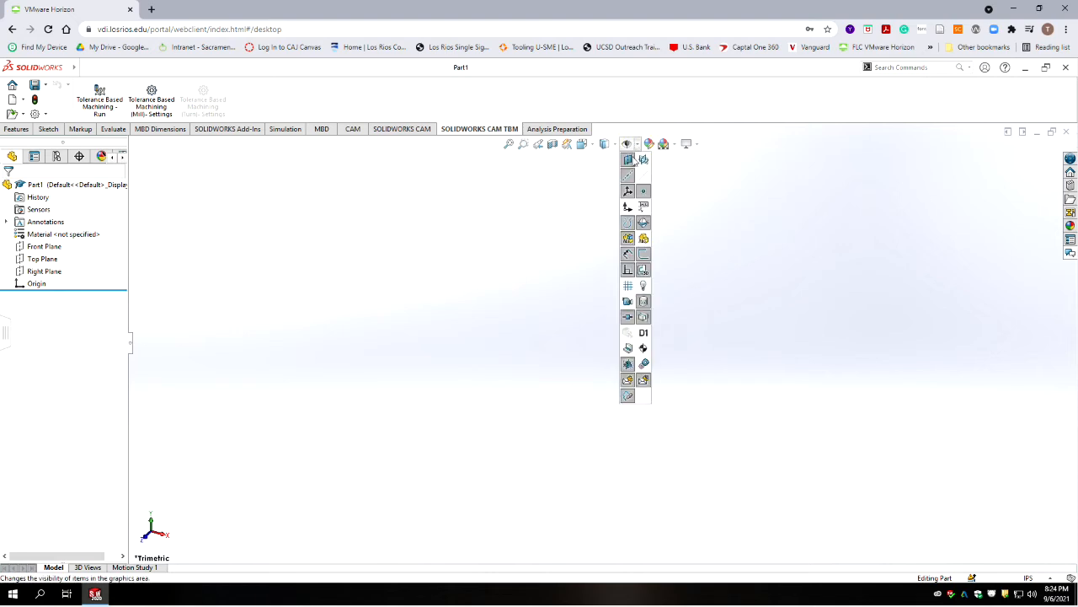
pyautogui.click(644, 159)
pyautogui.click(370, 421)
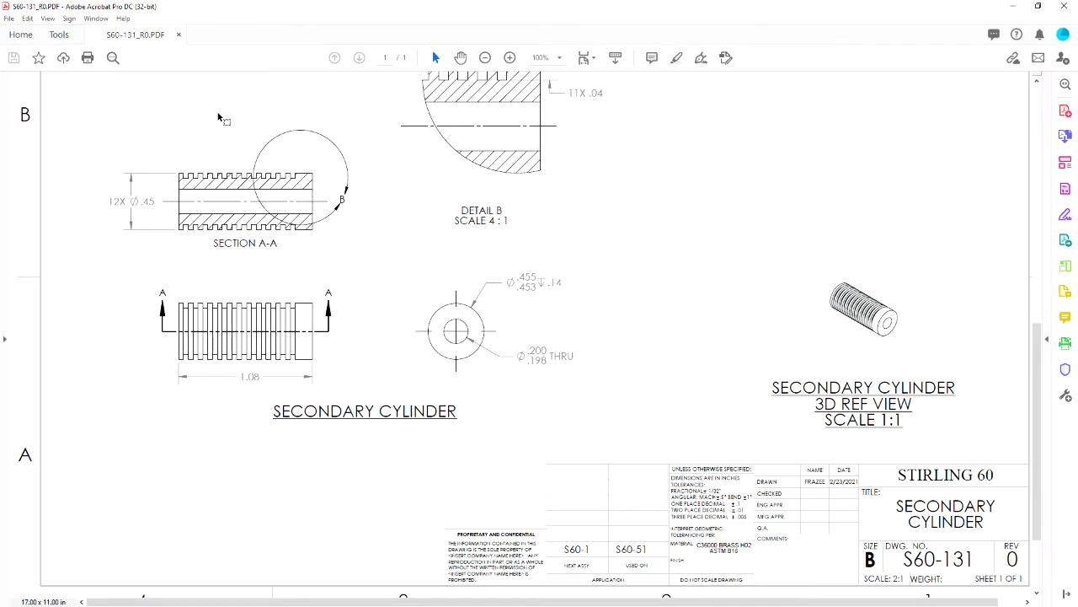
# Consult the section and Detail B views in the S60-131 PDF drawing, and start a sketch on the Front Plane in SolidWorks
pyautogui.scroll(3, 385, 211)
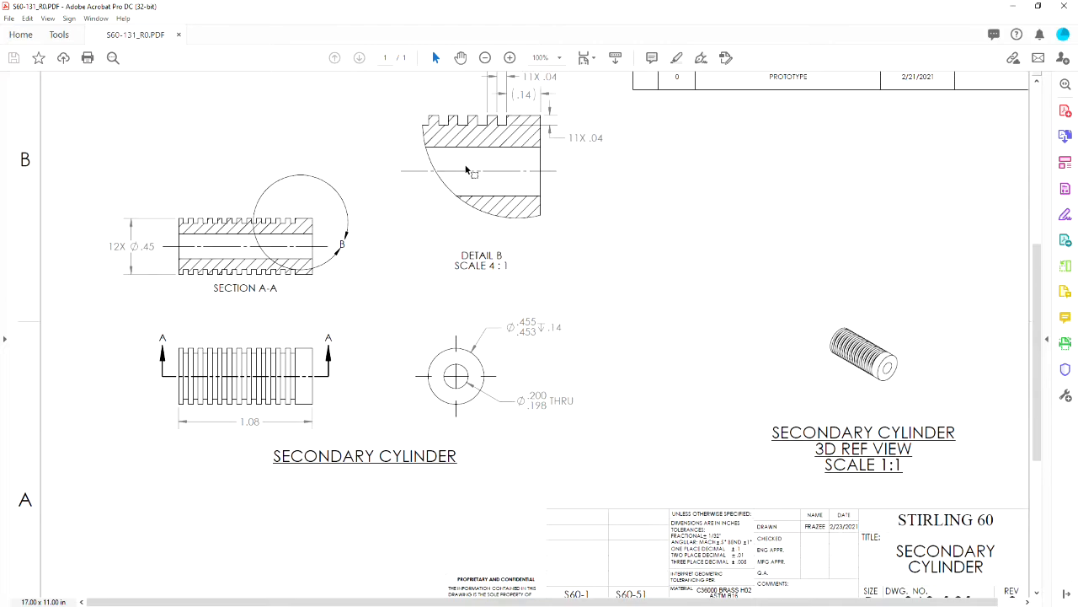
pyautogui.scroll(3, 464, 171)
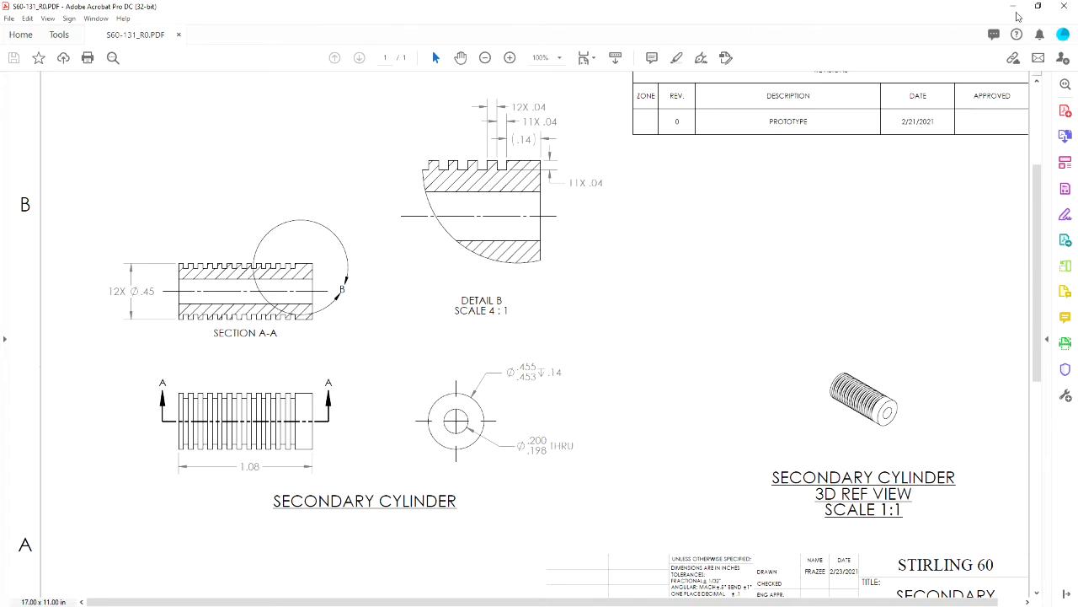
pyautogui.click(1016, 13)
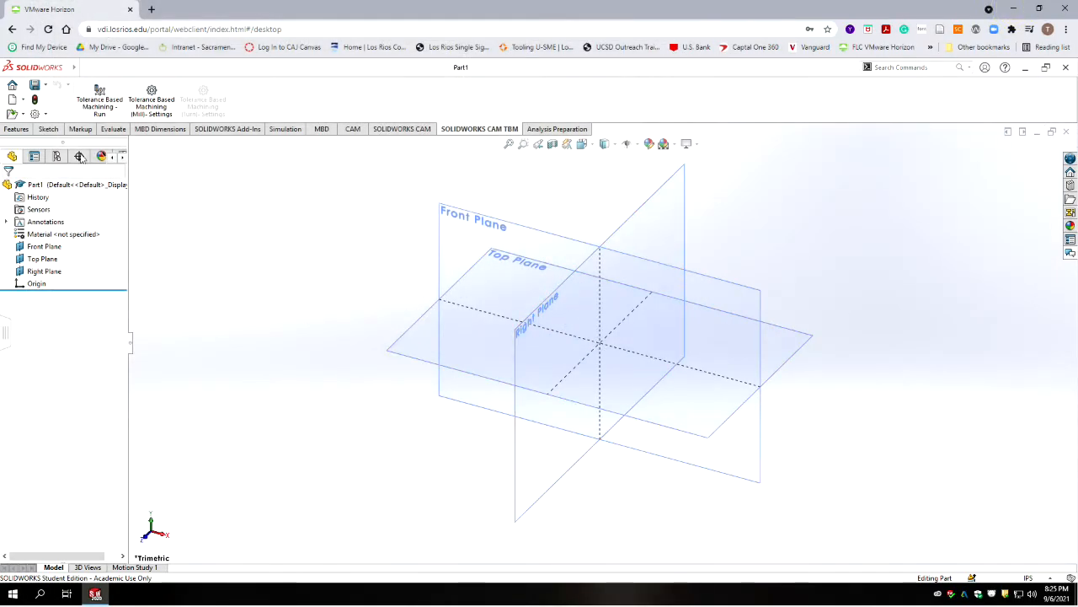
pyautogui.click(48, 129)
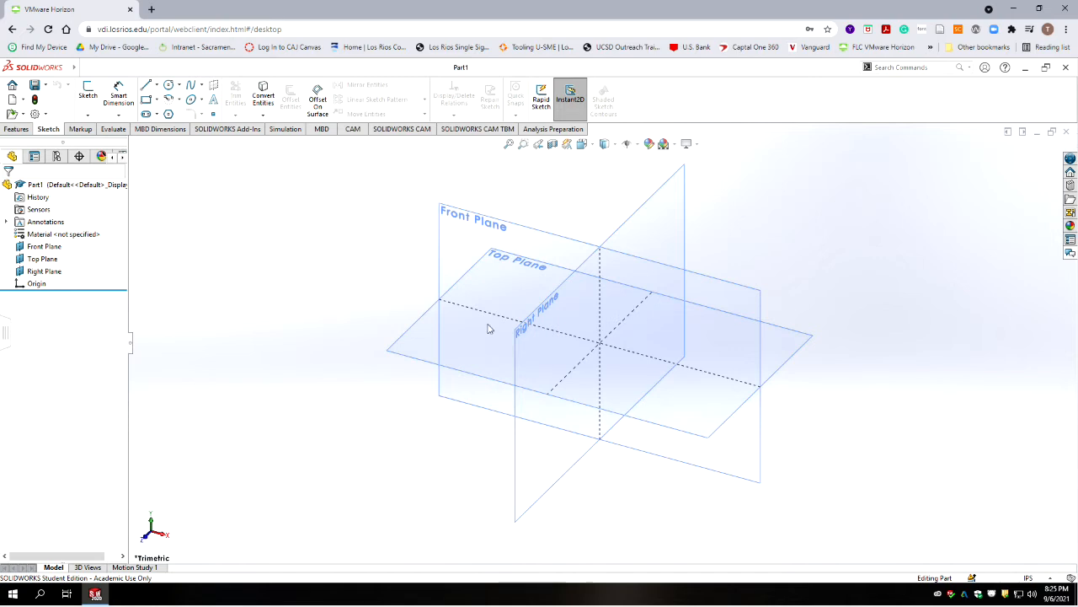
pyautogui.click(541, 230)
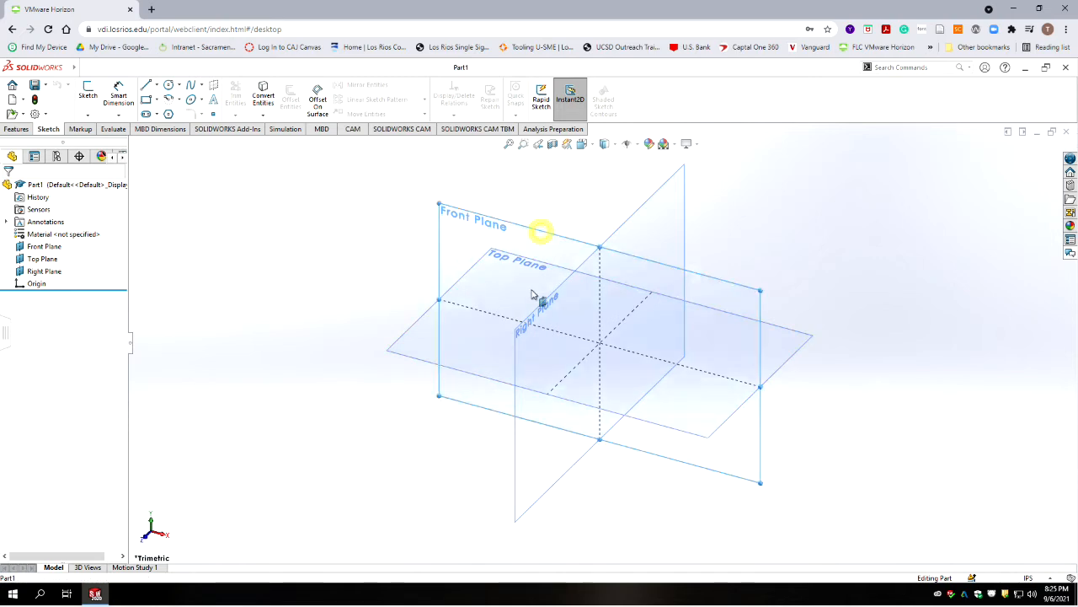
pyautogui.click(89, 94)
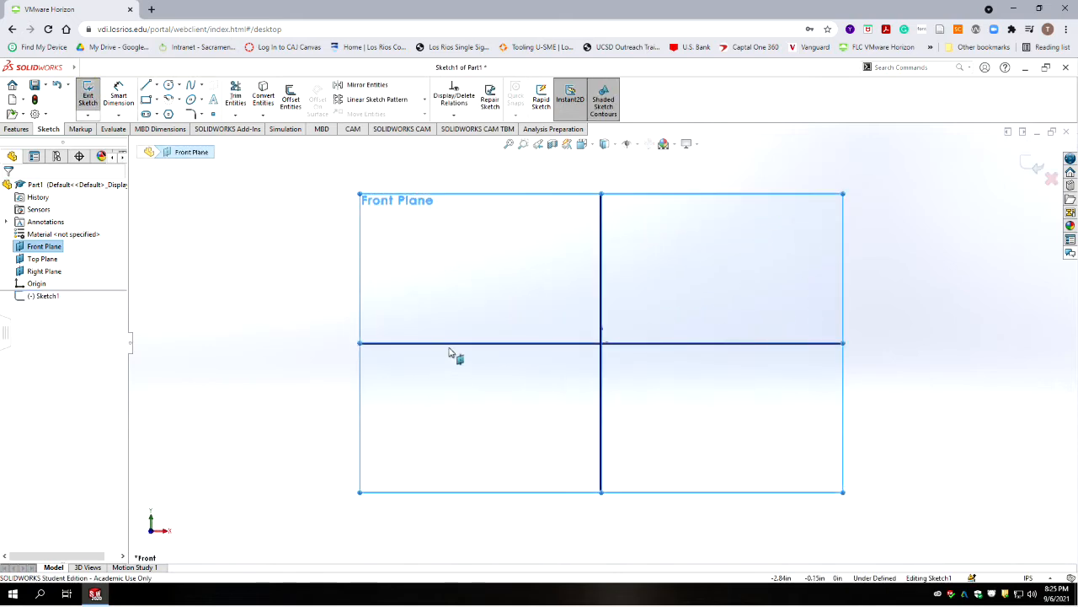
# Sketch a corner rectangle about 2.06 in by 0.49 in above the origin, with its right edge on the vertical axis
pyautogui.click(146, 100)
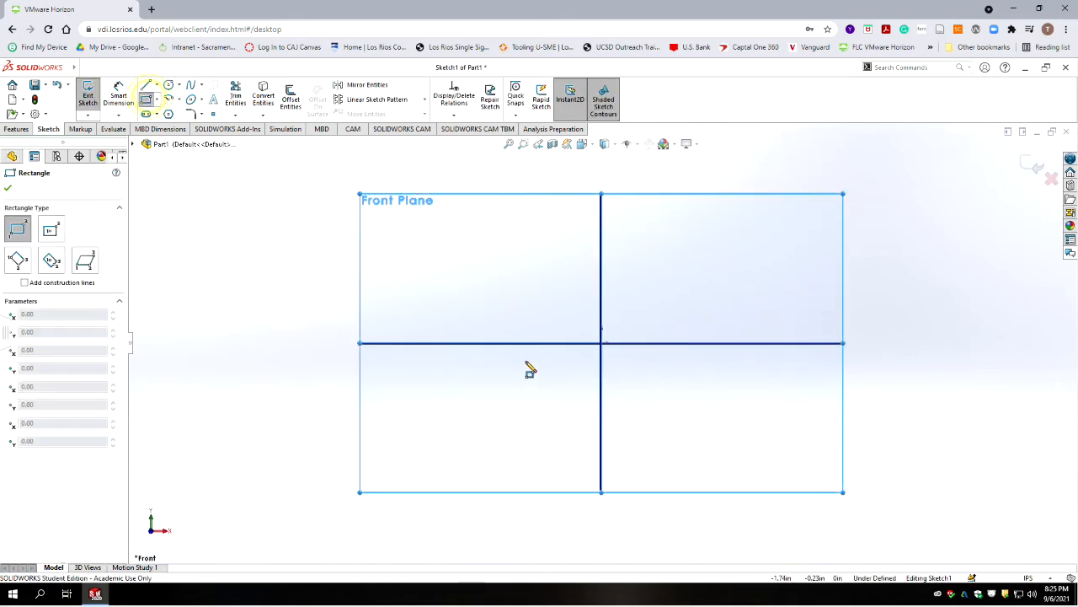
pyautogui.click(600, 325)
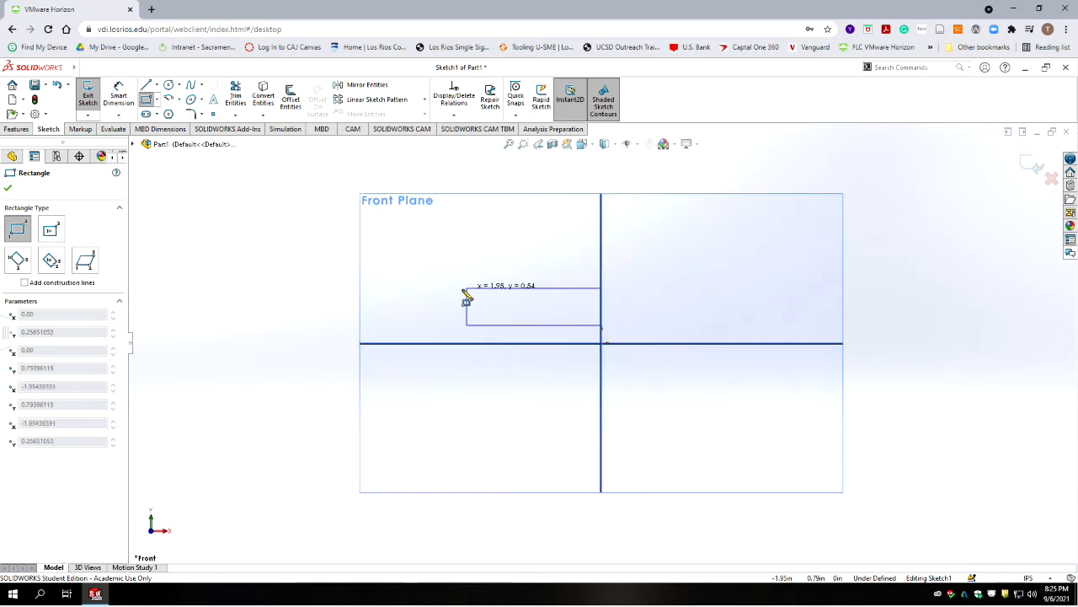
pyautogui.click(460, 291)
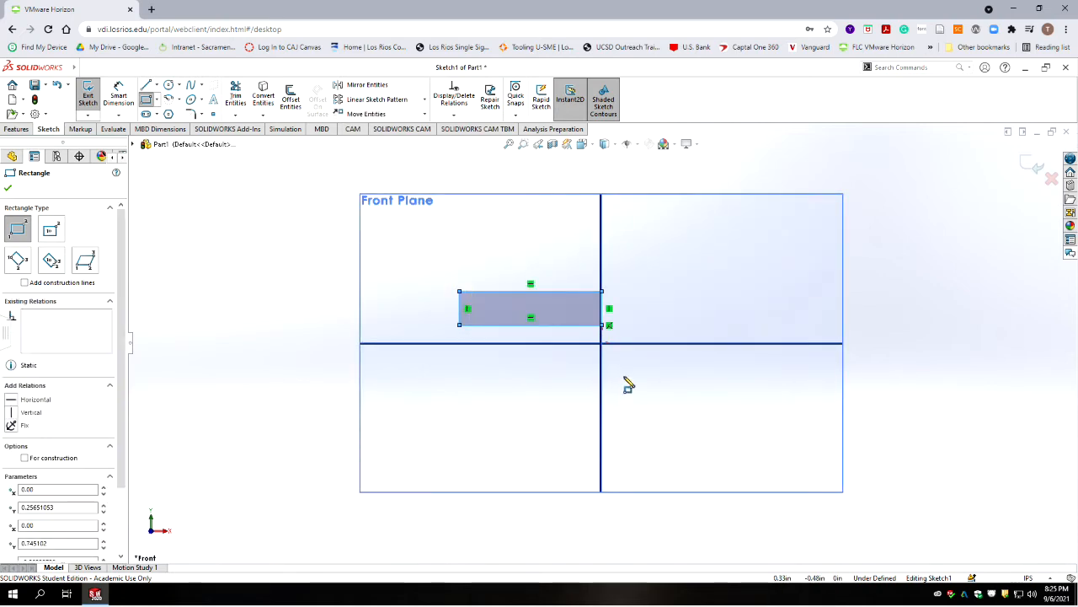
pyautogui.scroll(-2, 615, 371)
pyautogui.scroll(-2, 572, 310)
pyautogui.scroll(1, 392, 329)
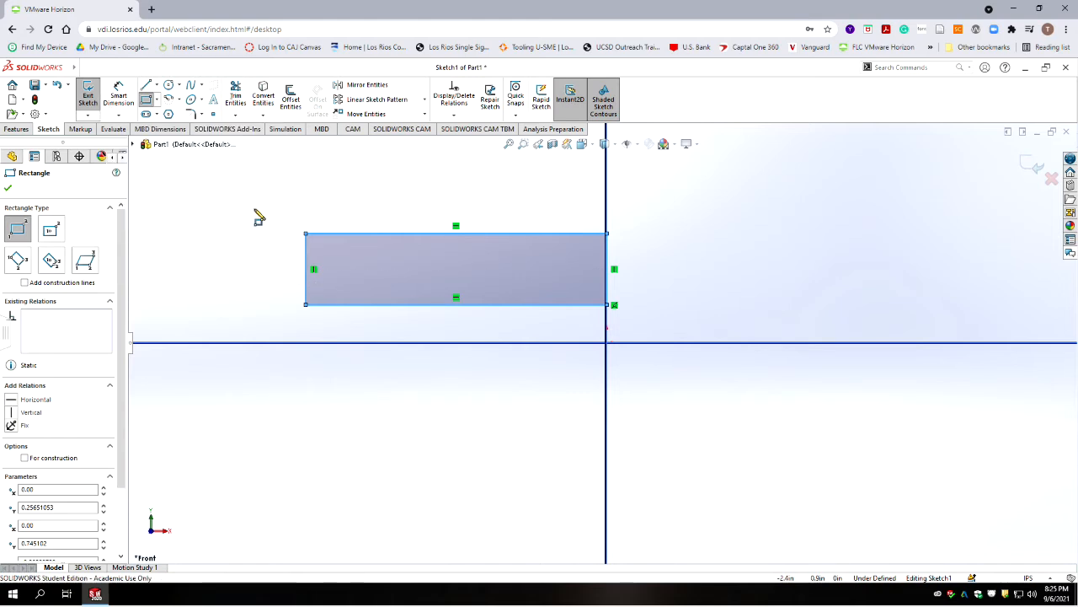
# Sketch a horizontal centerline about 2.03 in long from the origin leftward beneath the rectangle
pyautogui.click(155, 85)
pyautogui.click(175, 111)
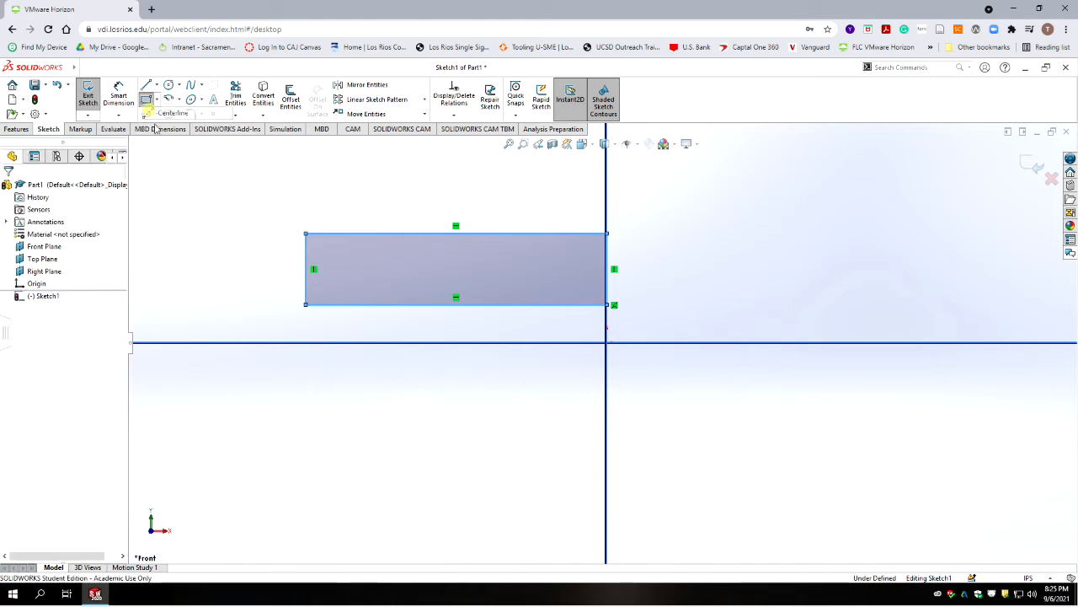
pyautogui.click(605, 343)
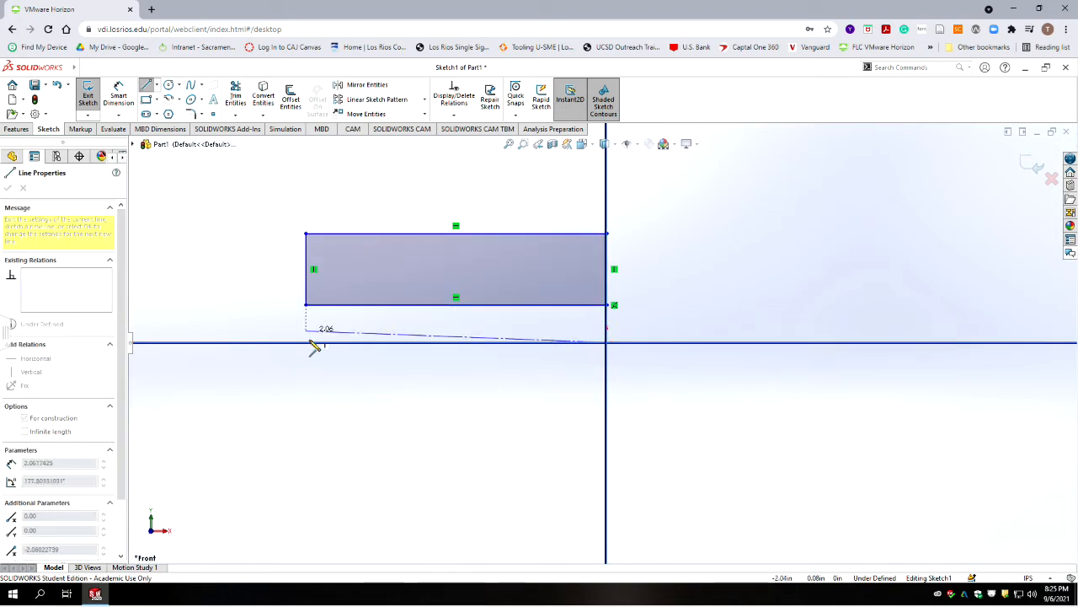
pyautogui.click(310, 343)
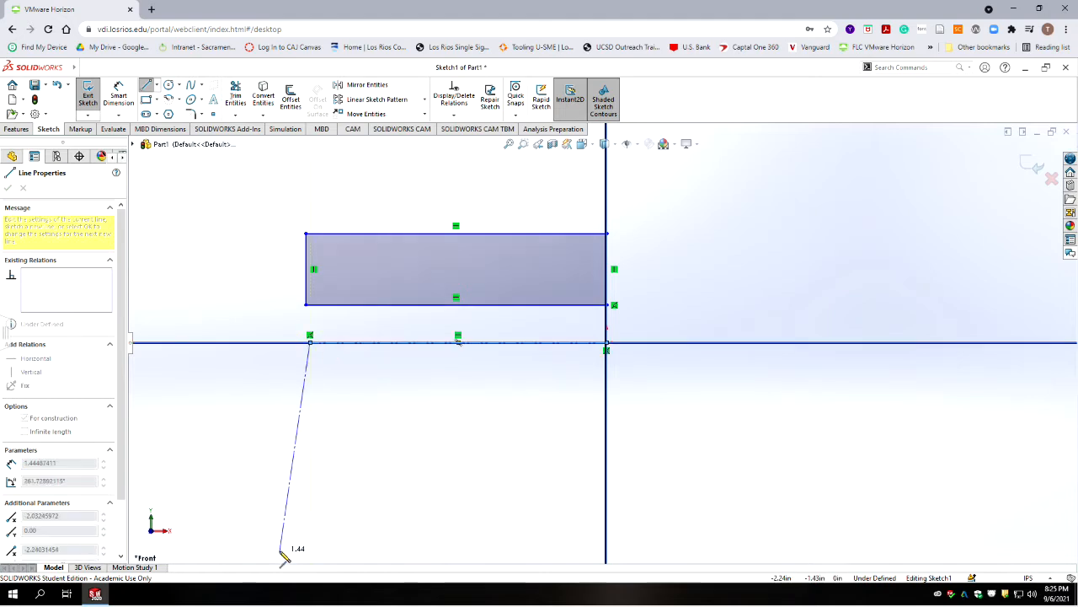
pyautogui.press('Escape')
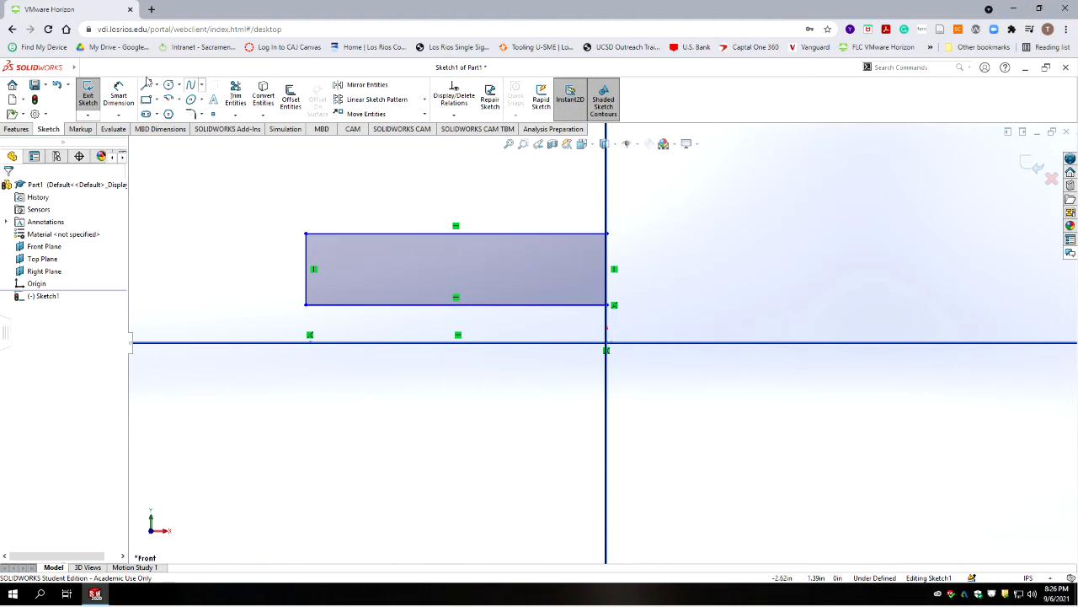
# Dimension the rectangle's upper edge with a length of 1.080 in
pyautogui.click(128, 93)
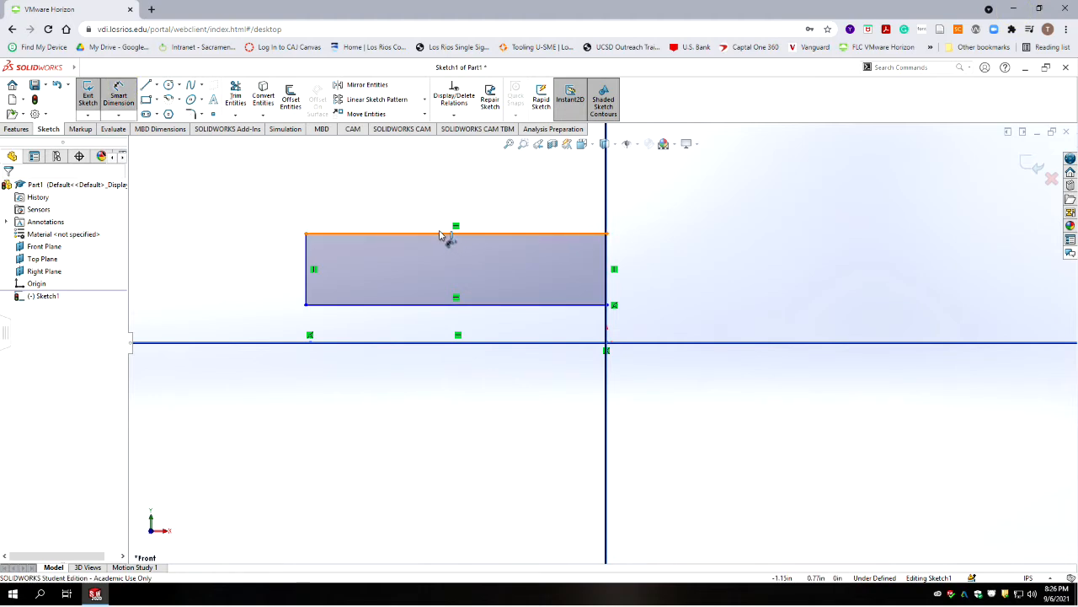
pyautogui.click(445, 233)
pyautogui.click(431, 179)
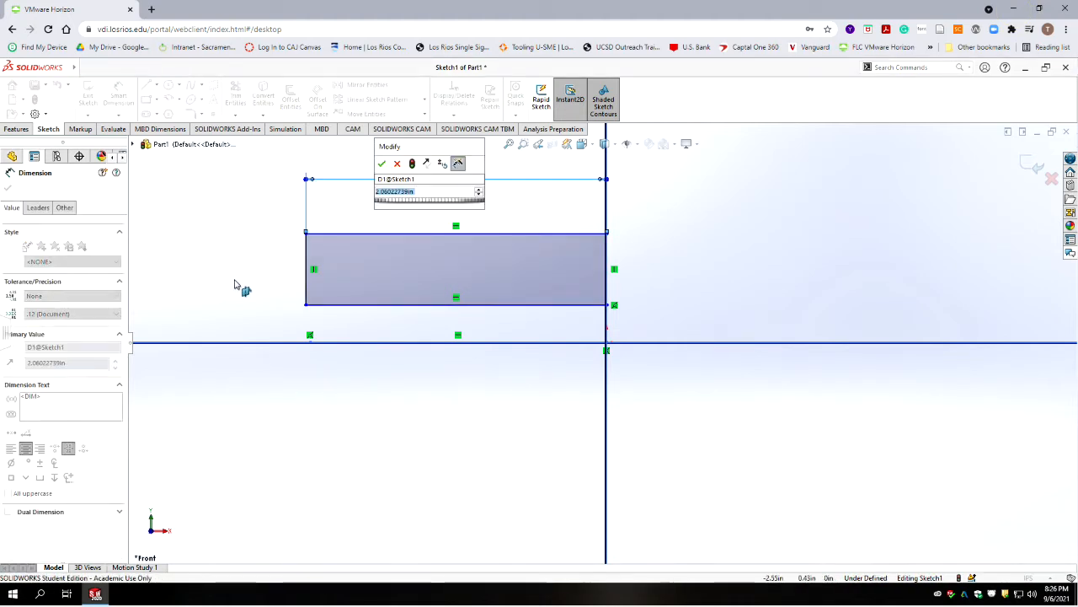
pyautogui.write('1.080')
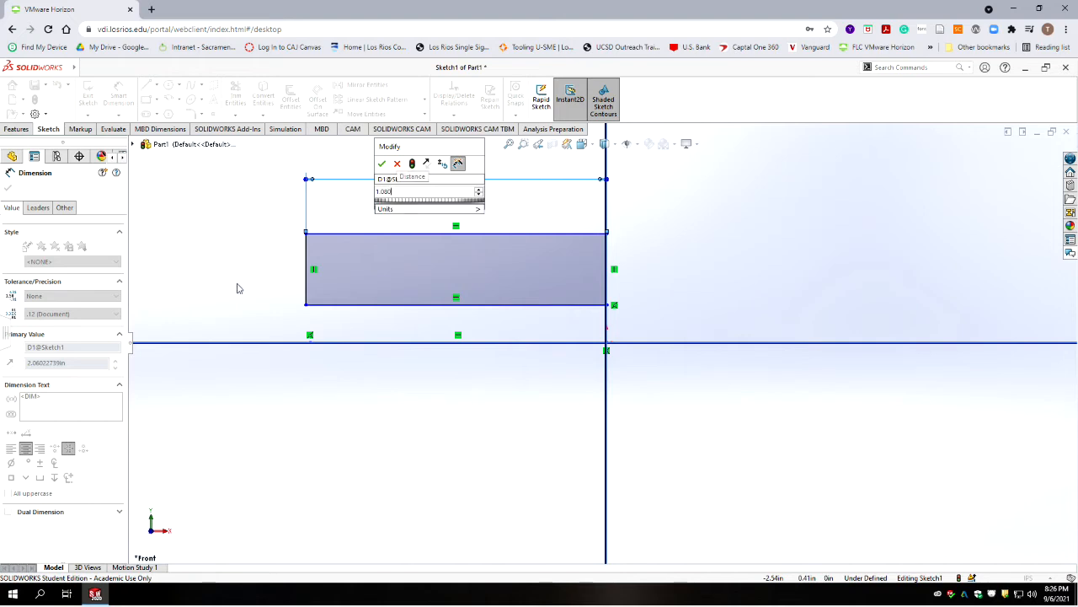
pyautogui.press('Return')
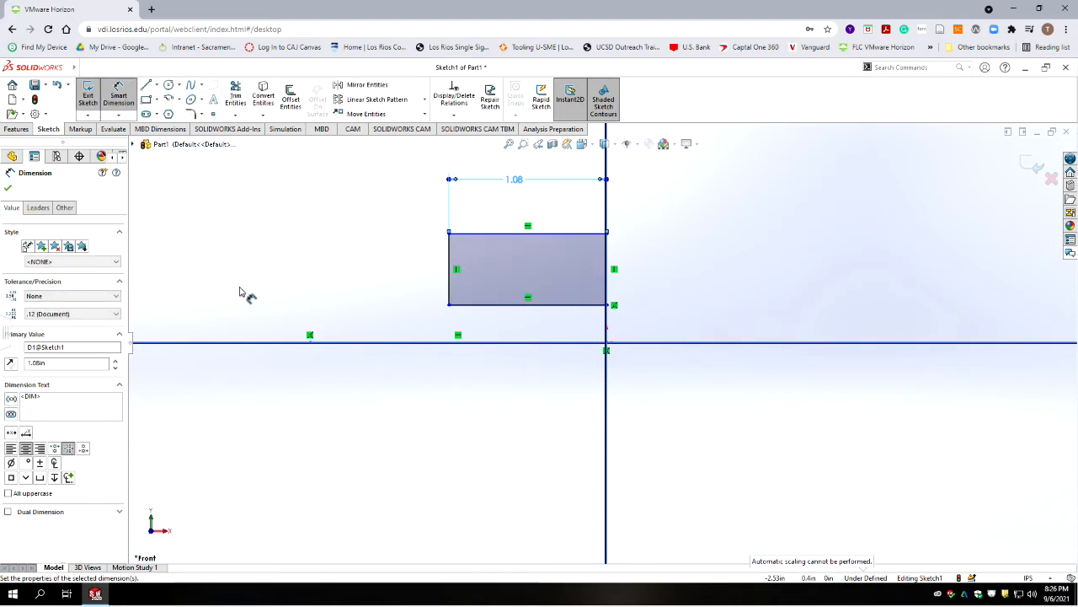
pyautogui.press('Escape')
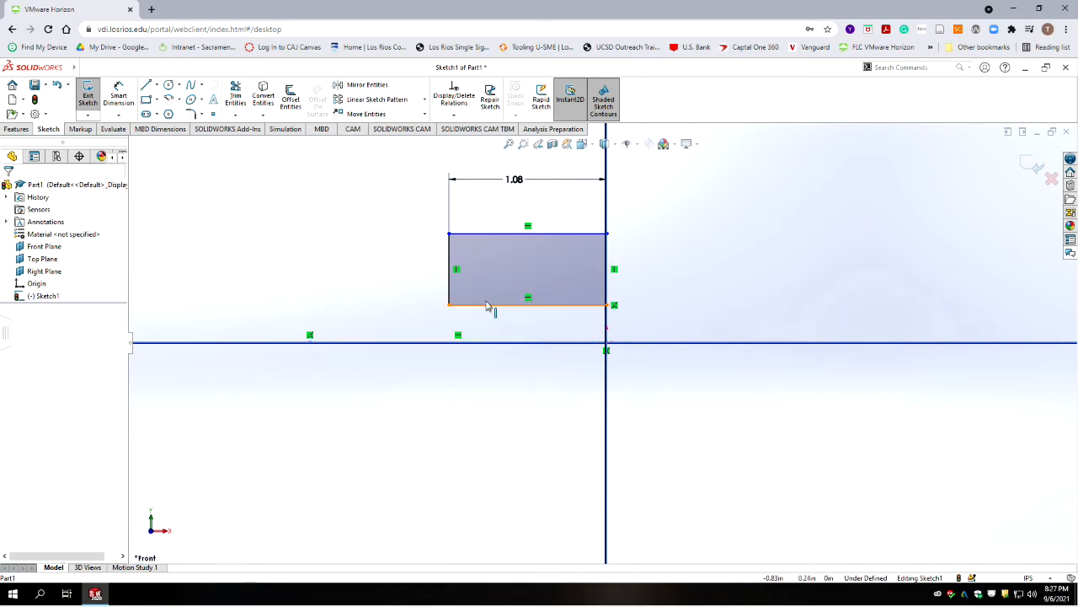
# Dimension the bore diameter from the centerline to the rectangle's lower edge as .199 in, consulting the PDF drawing for the bore size
pyautogui.click(118, 94)
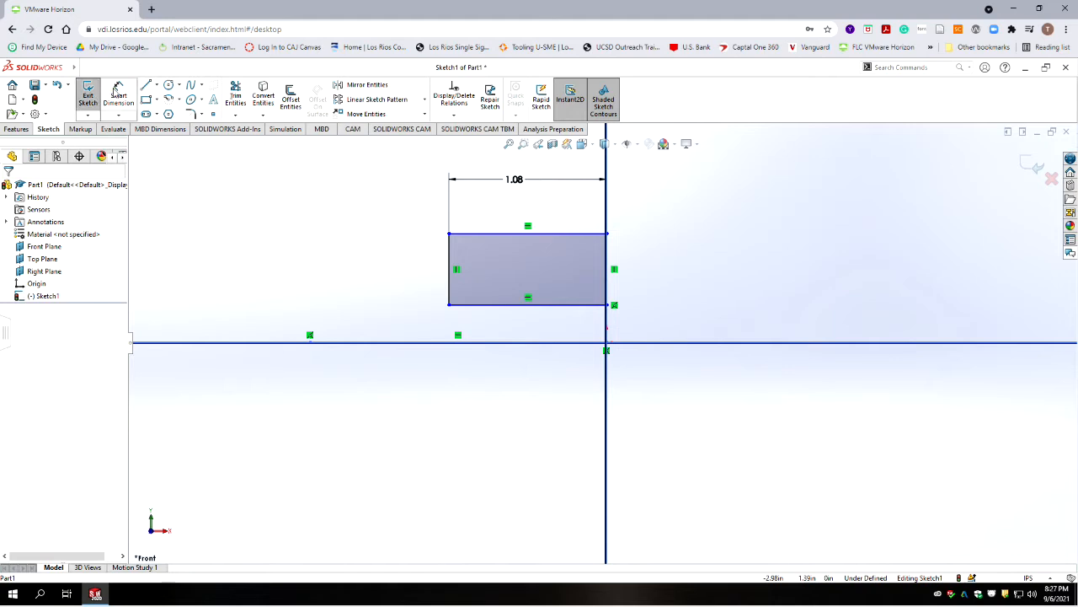
pyautogui.click(370, 341)
pyautogui.click(459, 305)
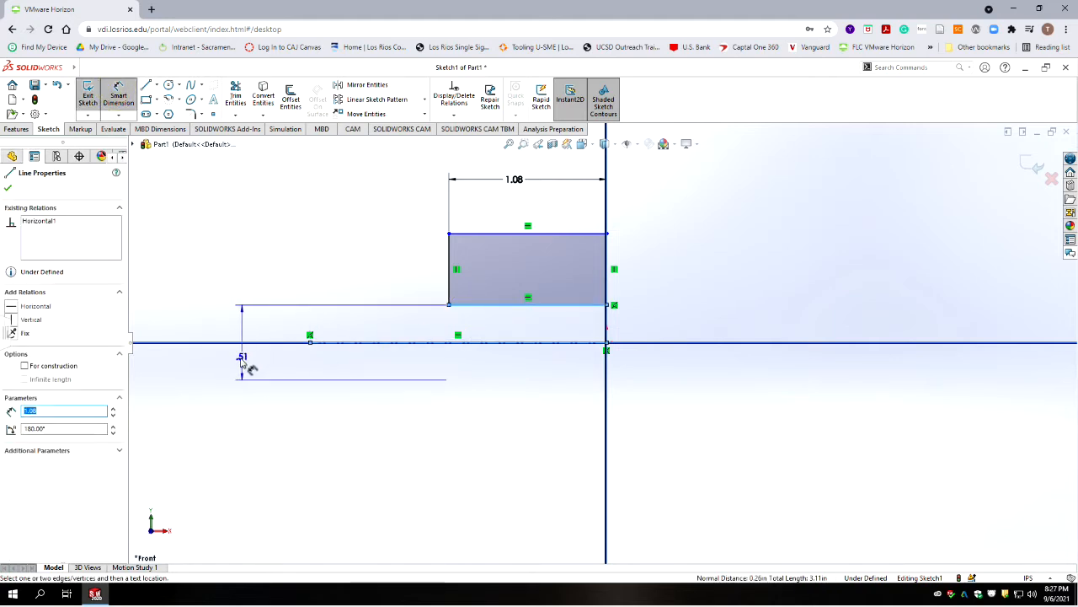
pyautogui.click(238, 362)
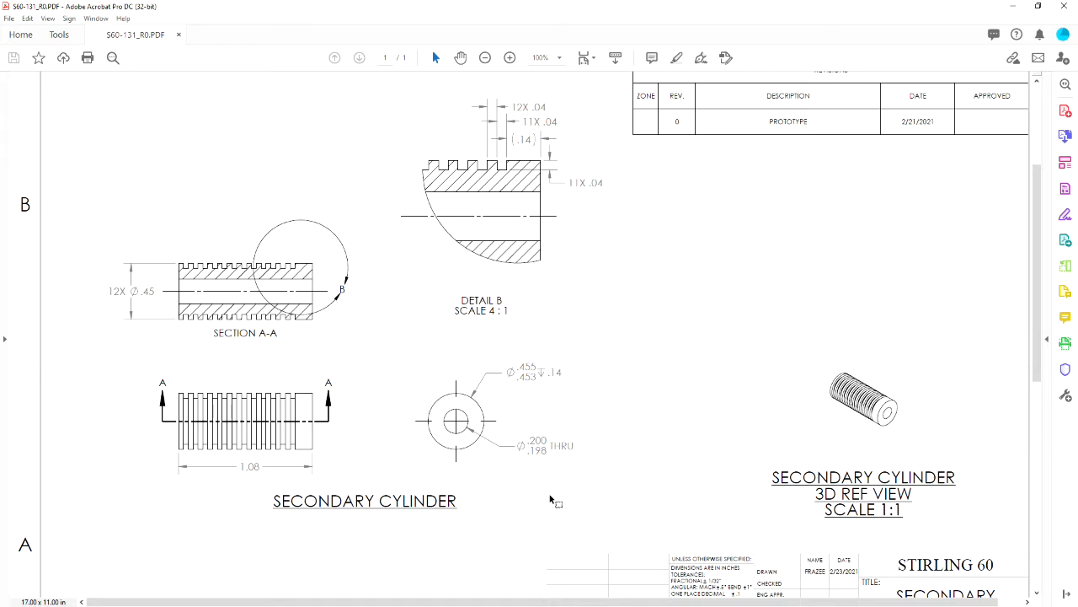
pyautogui.click(1012, 7)
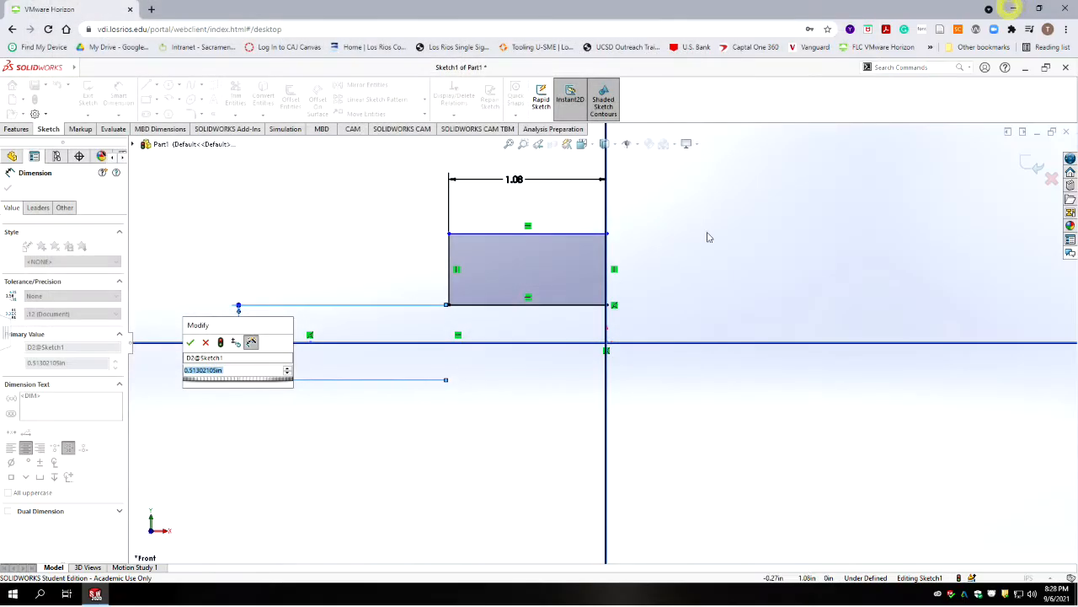
pyautogui.write('.199')
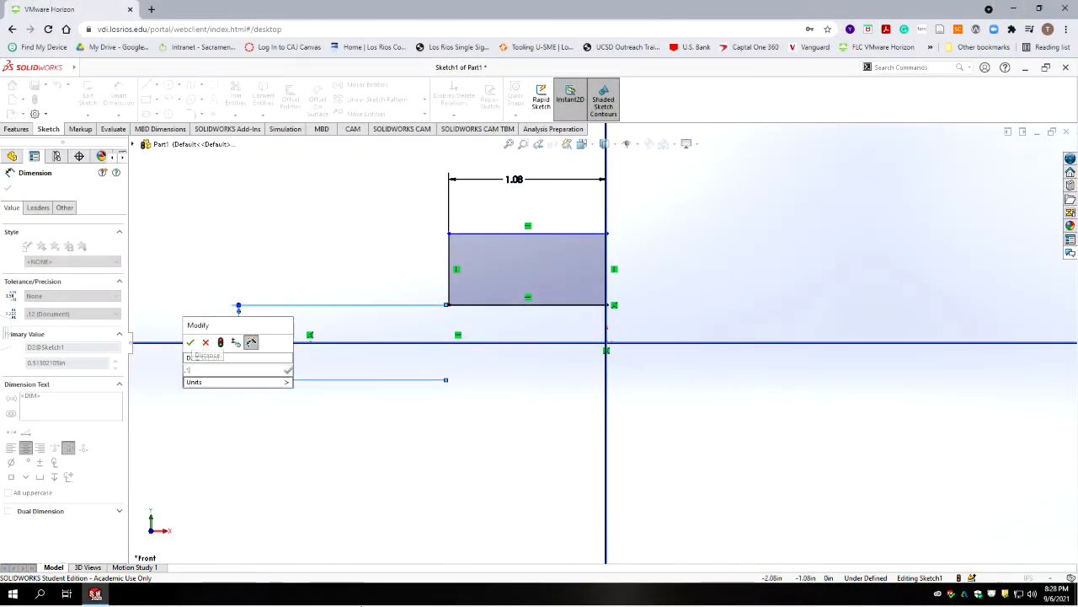
pyautogui.press('Return')
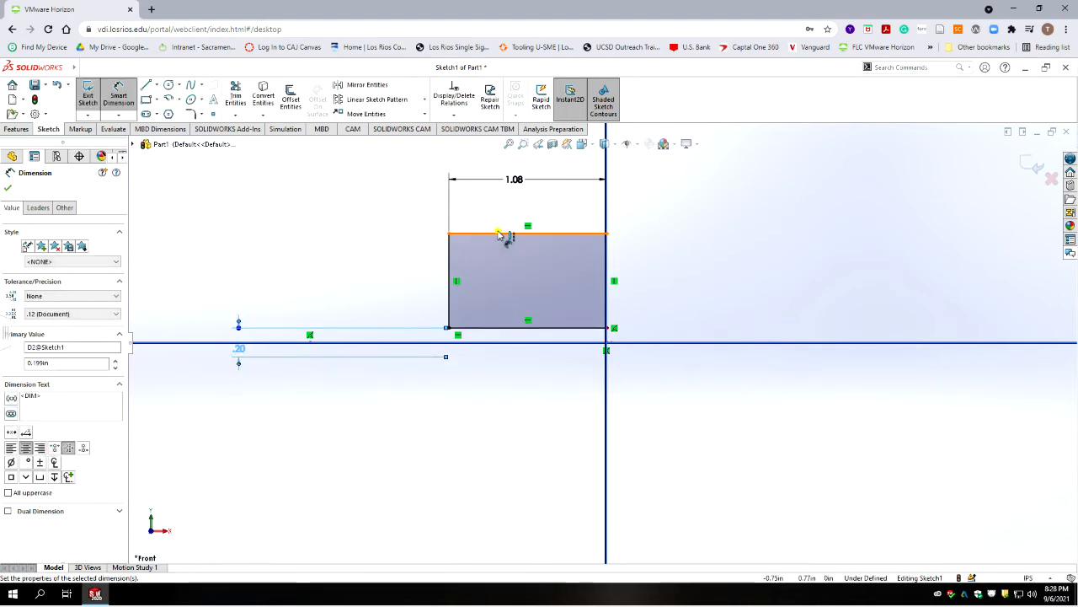
# Dimension the outer diameter from the rectangle's upper edge to the centerline as .454 in, consulting the PDF drawing for the size
pyautogui.click(503, 234)
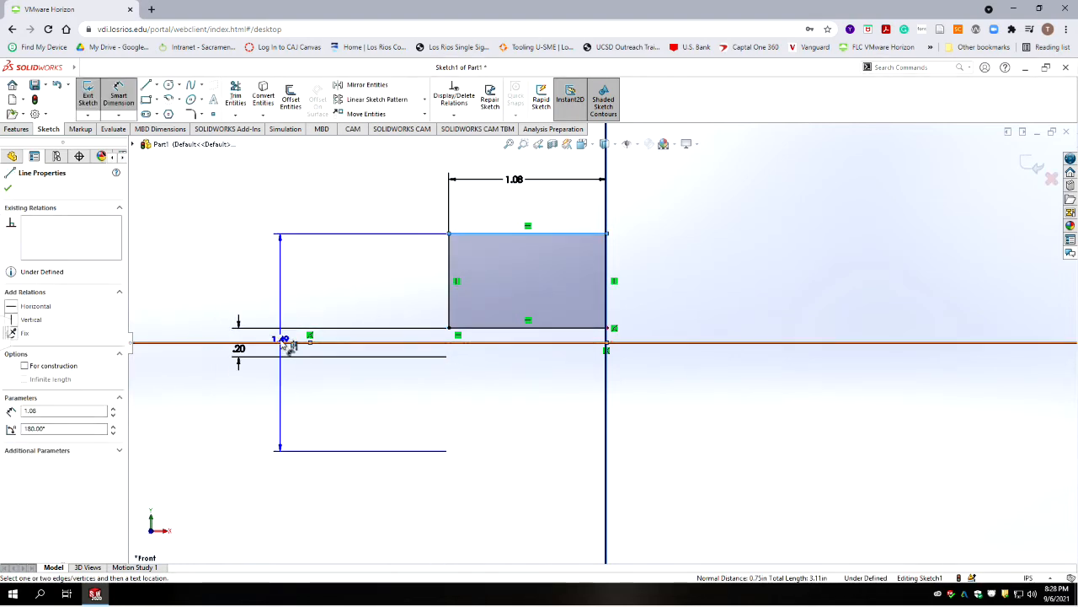
pyautogui.click(381, 343)
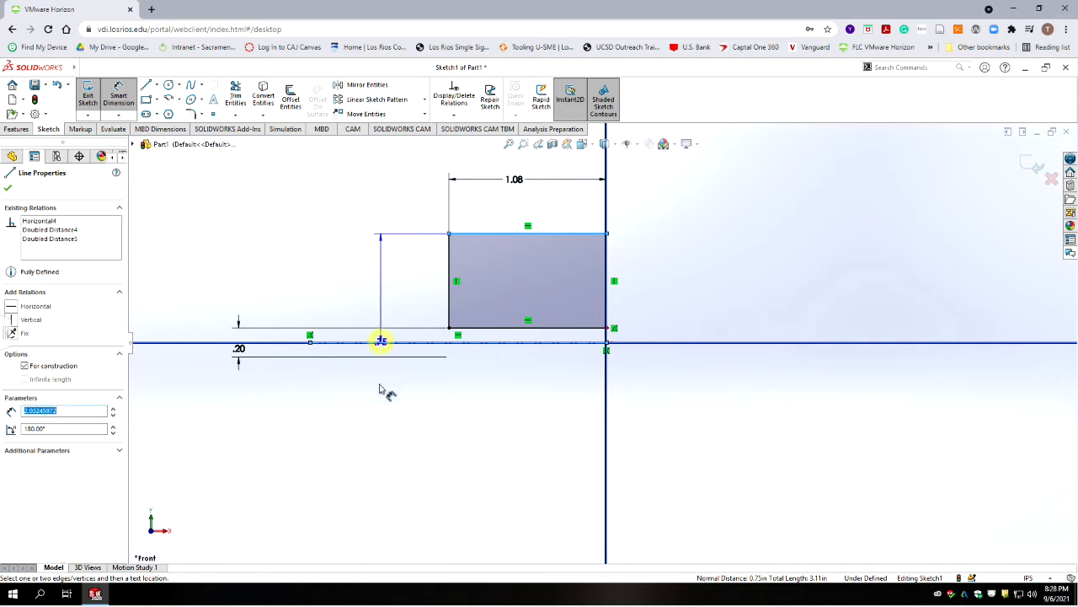
pyautogui.click(199, 375)
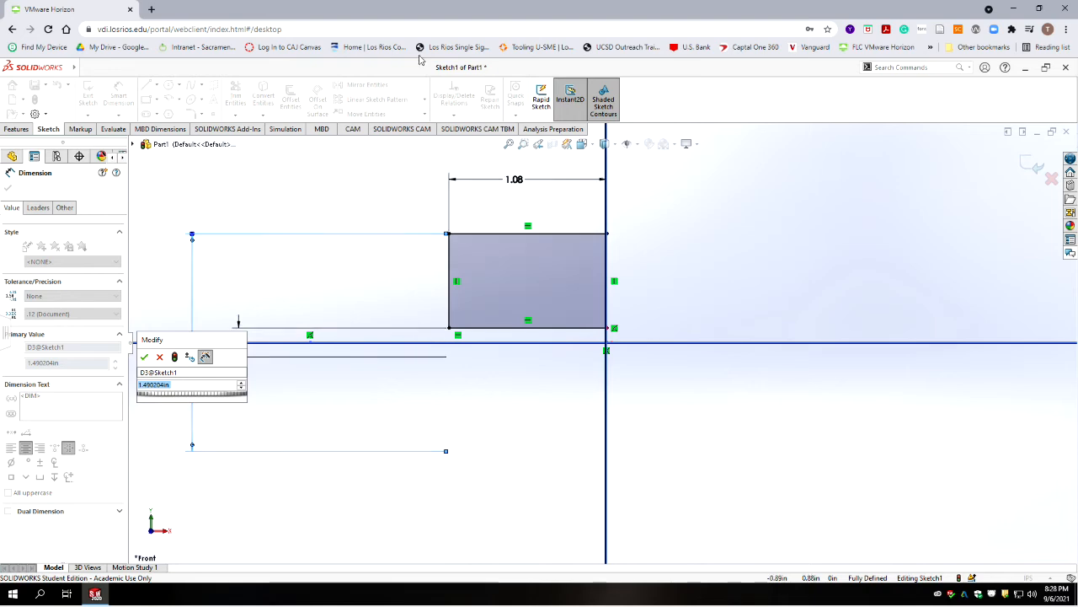
pyautogui.hotkey('alt', 'Tab')
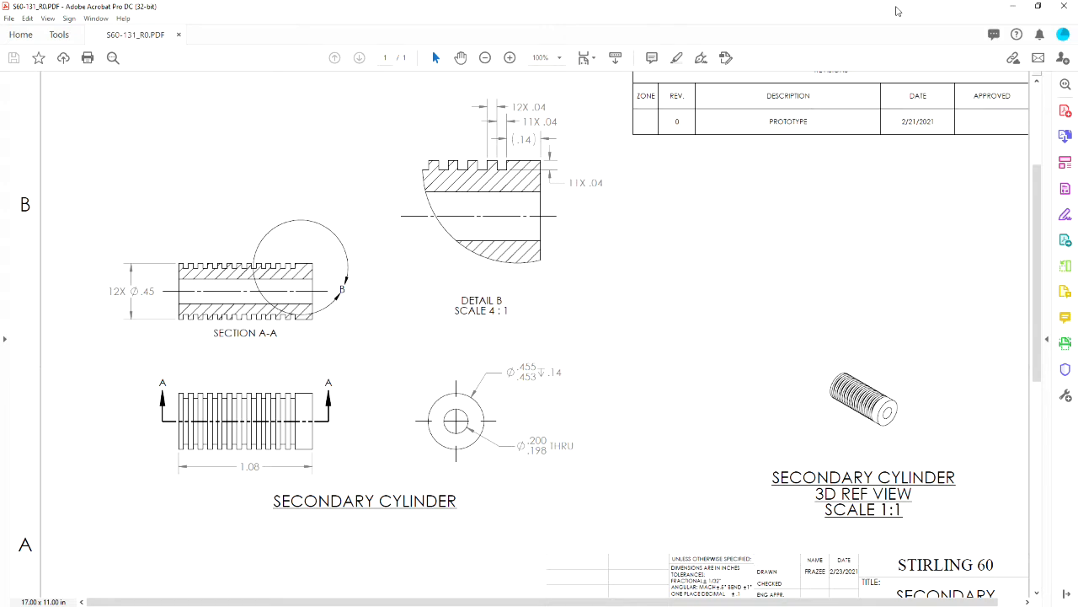
pyautogui.click(1012, 7)
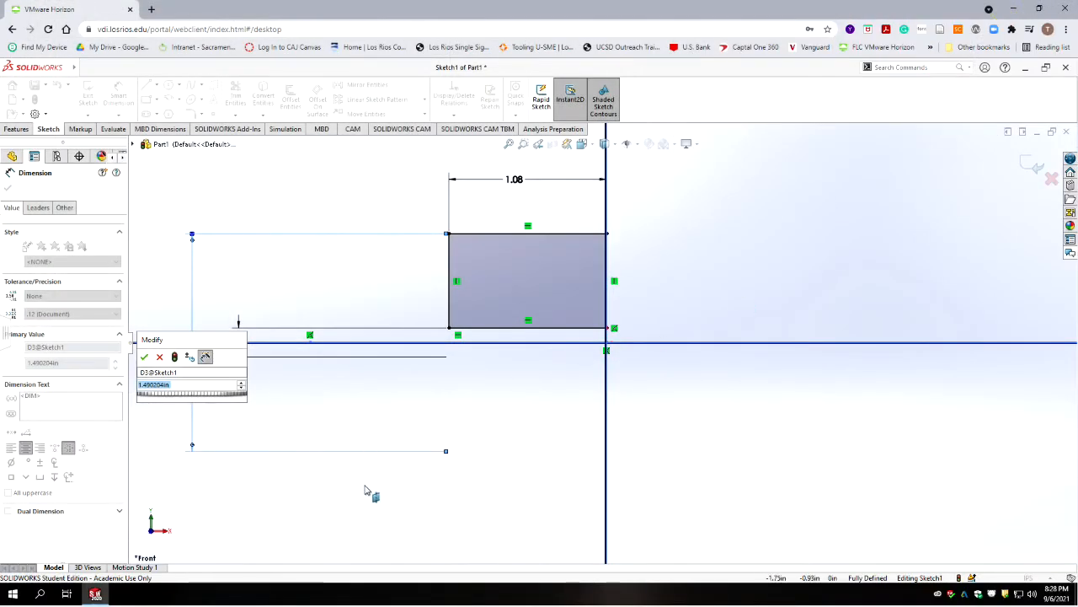
pyautogui.write('.4')
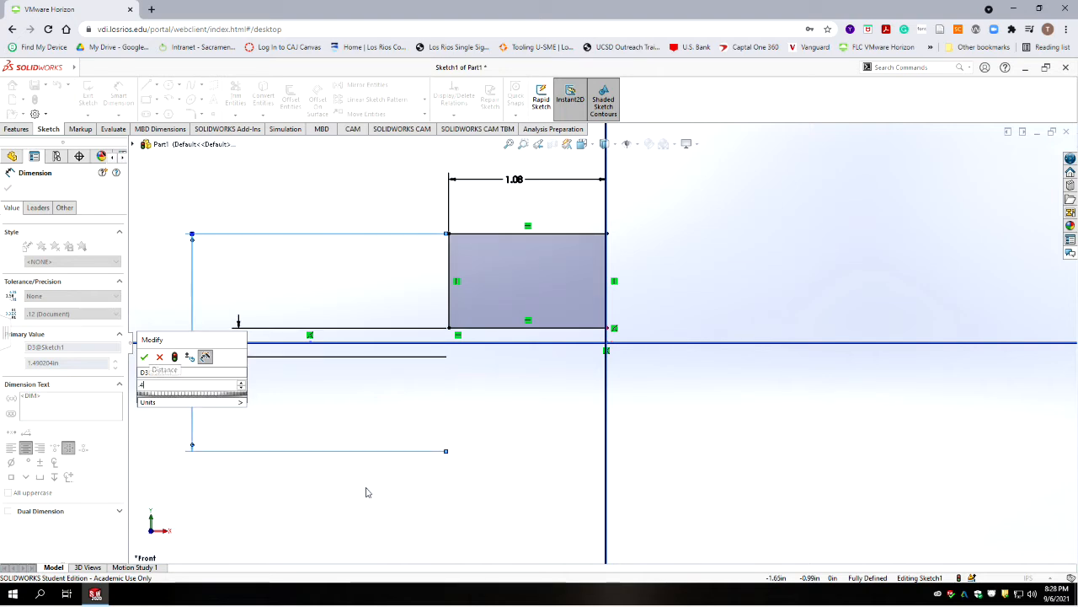
pyautogui.write('54')
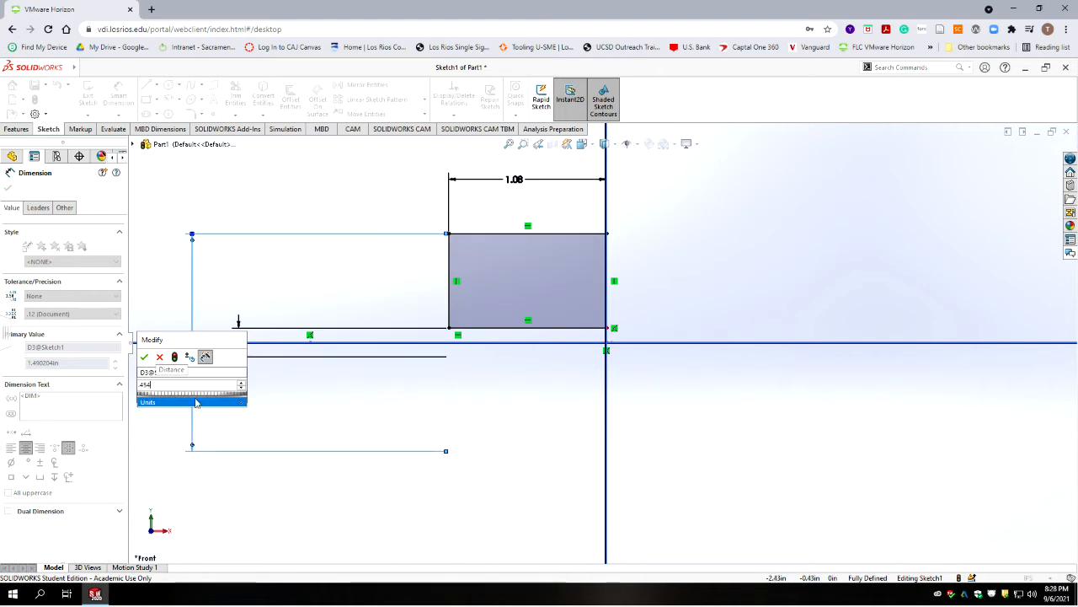
pyautogui.click(145, 358)
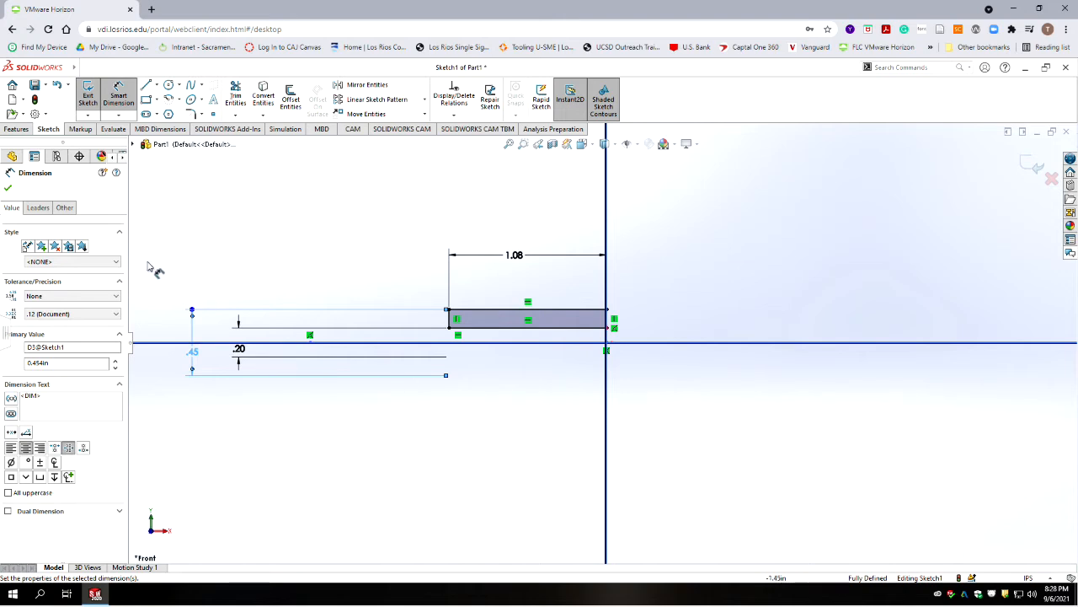
pyautogui.click(8, 189)
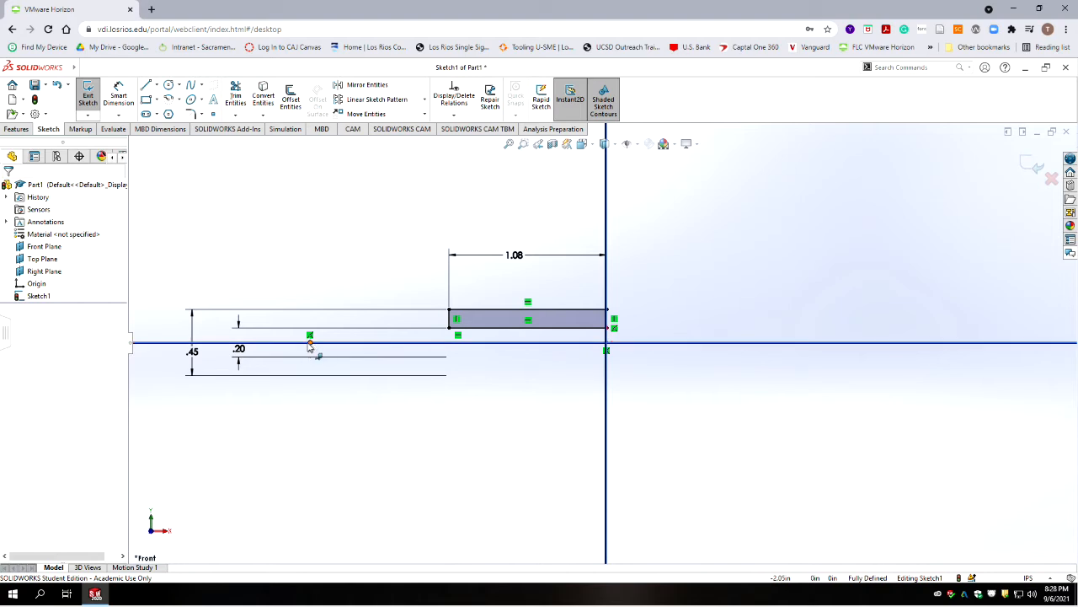
# Shorten the centerline and add a Vertical relation between its free endpoint and the rectangle's lower-left corner
pyautogui.moveTo(308, 341); pyautogui.dragTo(456, 354)
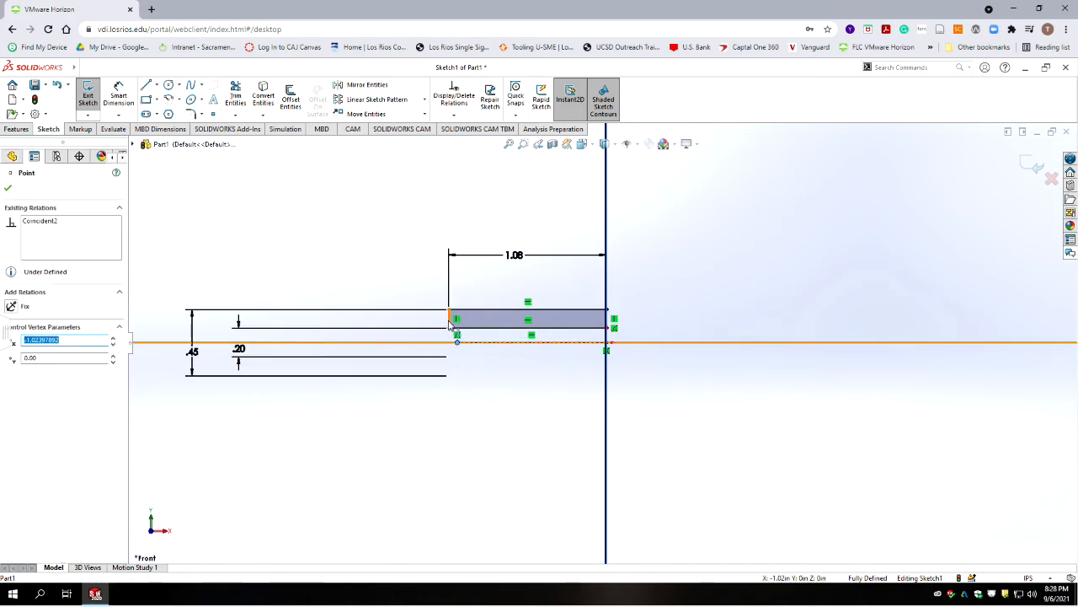
pyautogui.keyDown('ctrl'); pyautogui.click(451, 318); pyautogui.keyUp('ctrl')
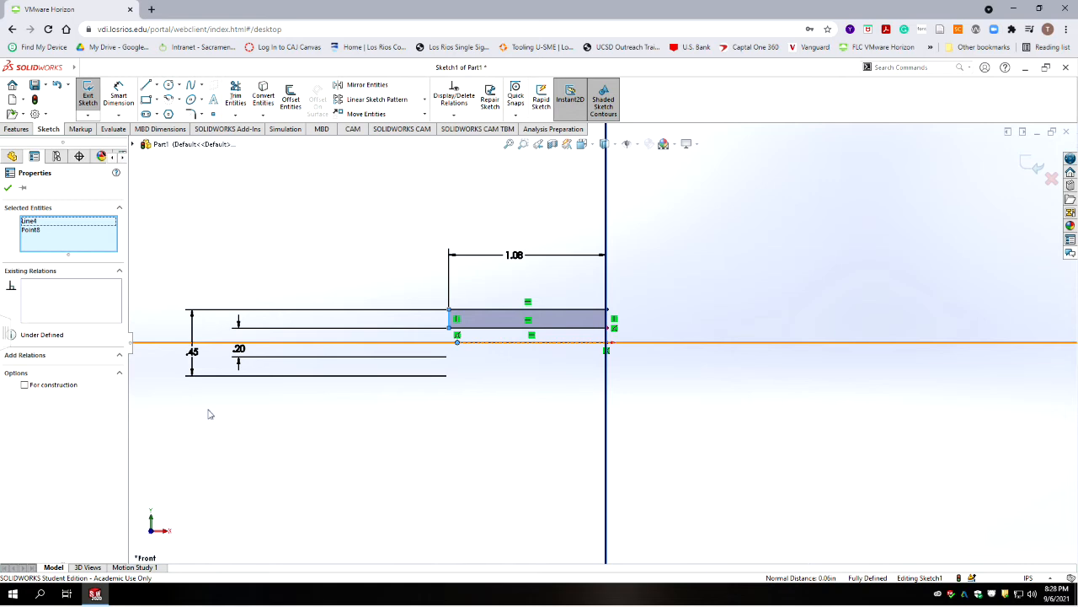
pyautogui.click(368, 424)
pyautogui.click(456, 342)
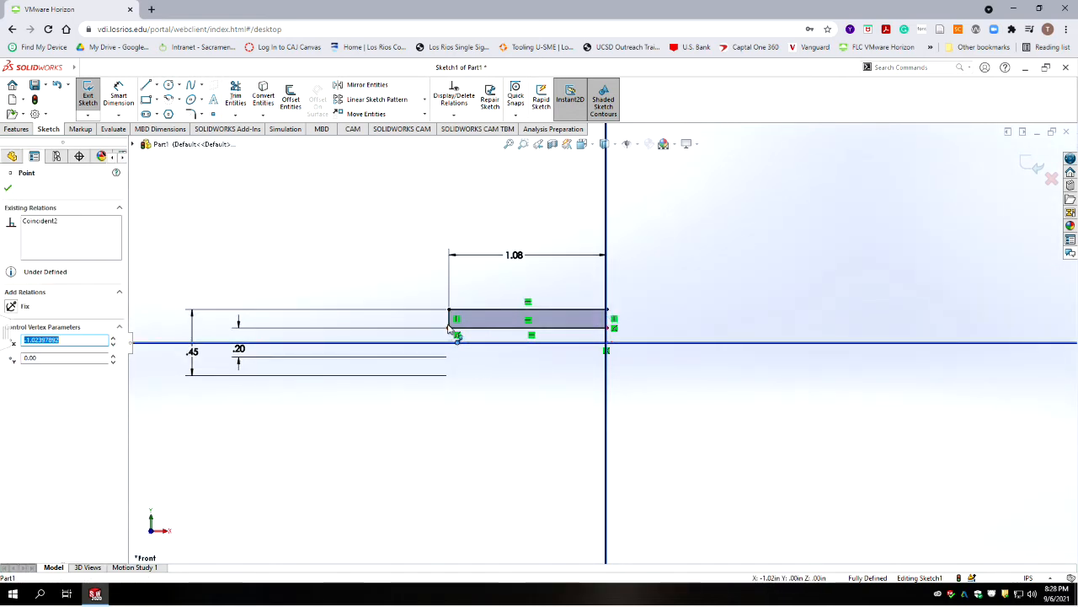
pyautogui.keyDown('ctrl'); pyautogui.click(450, 328); pyautogui.keyUp('ctrl')
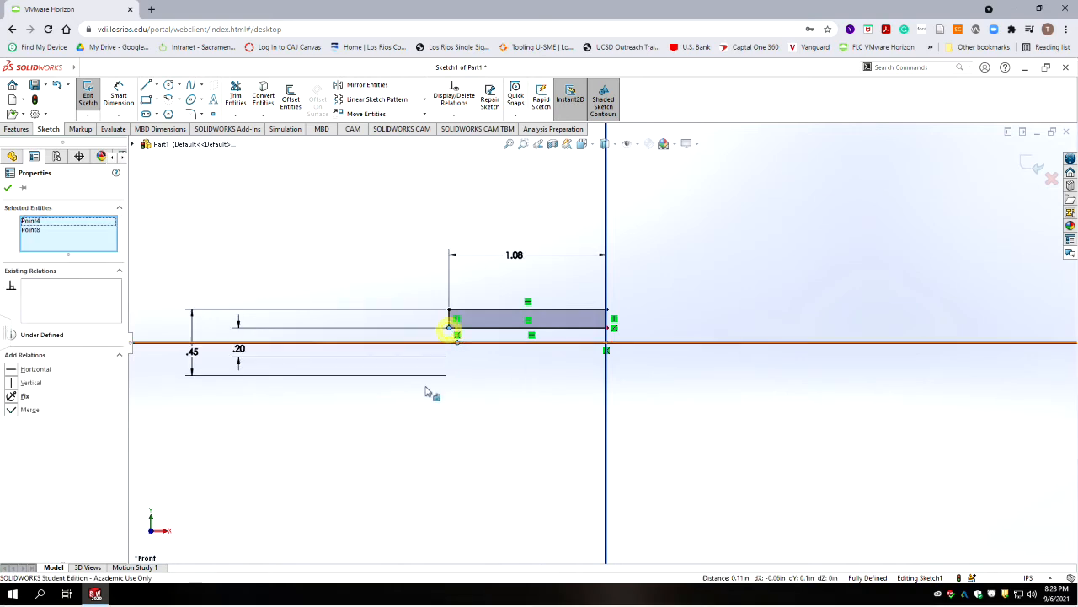
pyautogui.click(12, 383)
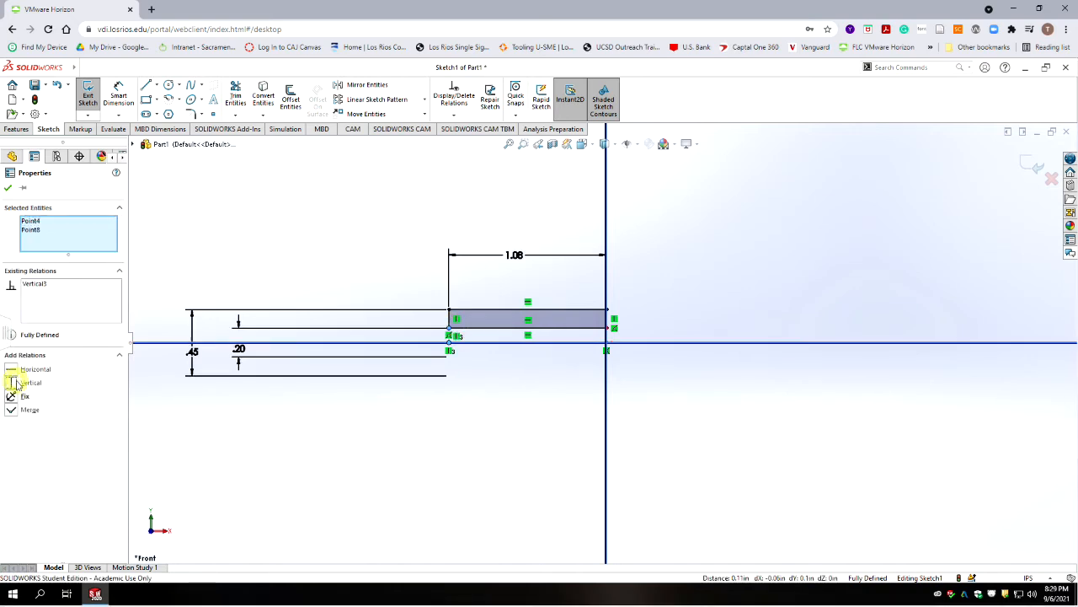
pyautogui.click(465, 411)
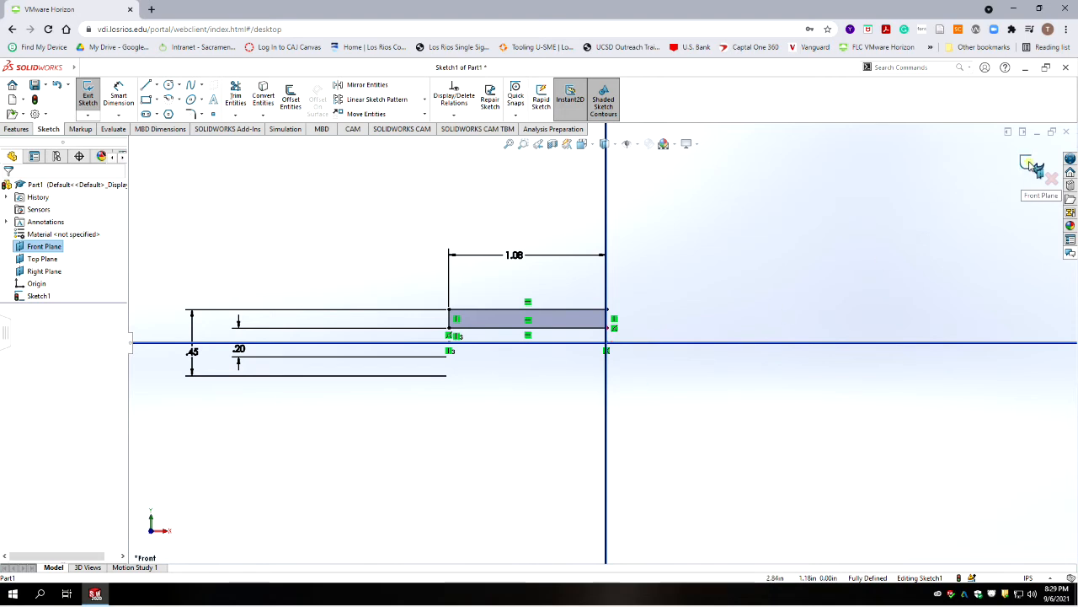
# Exit the sketch and revolve the profile 360 degrees about the centerline as a Revolved Boss/Base
pyautogui.click(1031, 164)
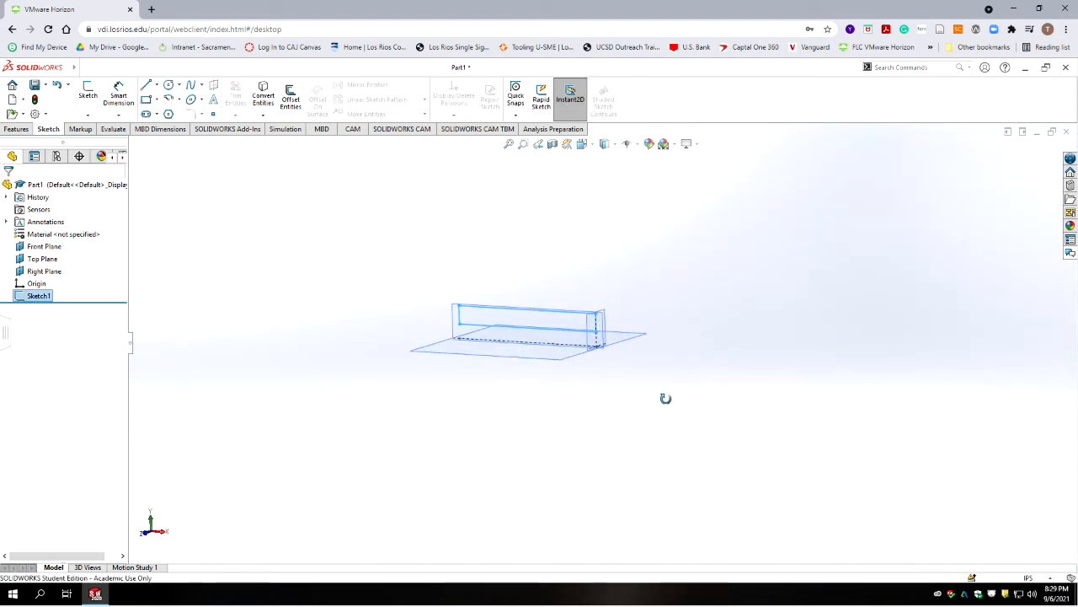
pyautogui.click(16, 129)
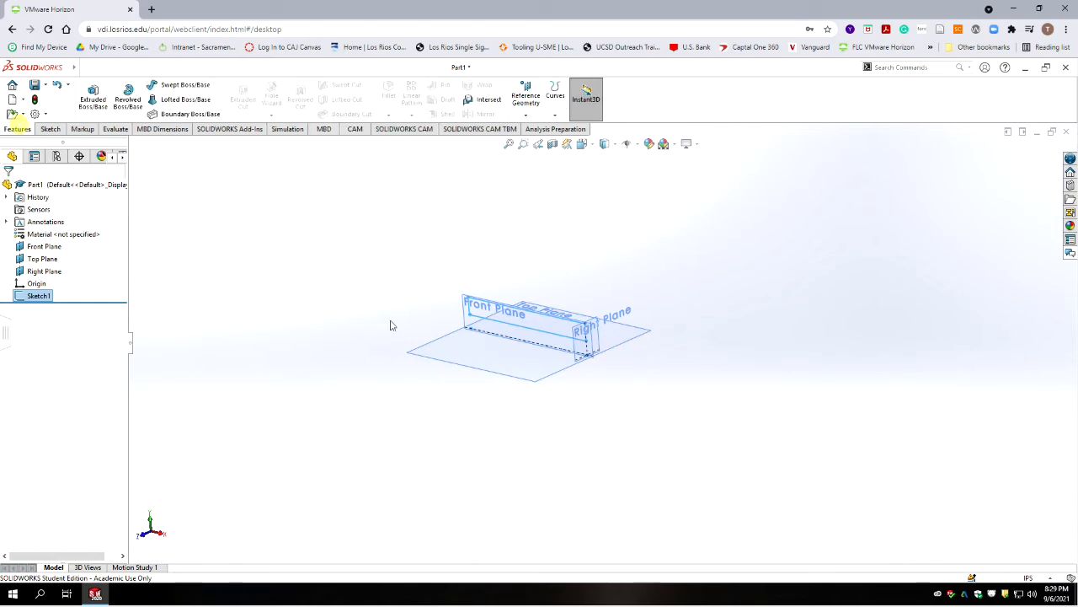
pyautogui.click(127, 97)
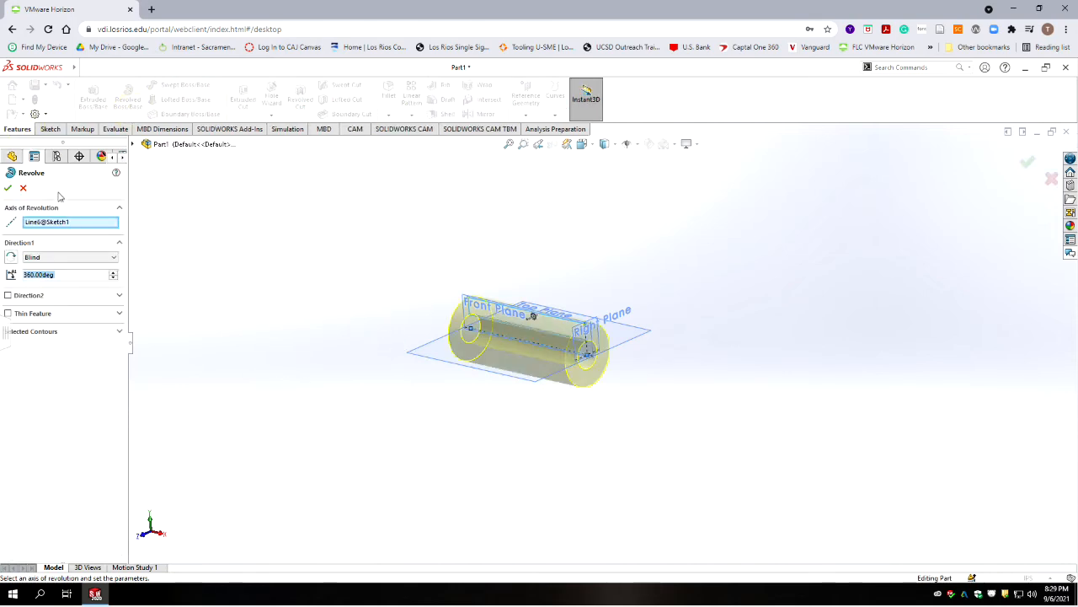
pyautogui.click(9, 189)
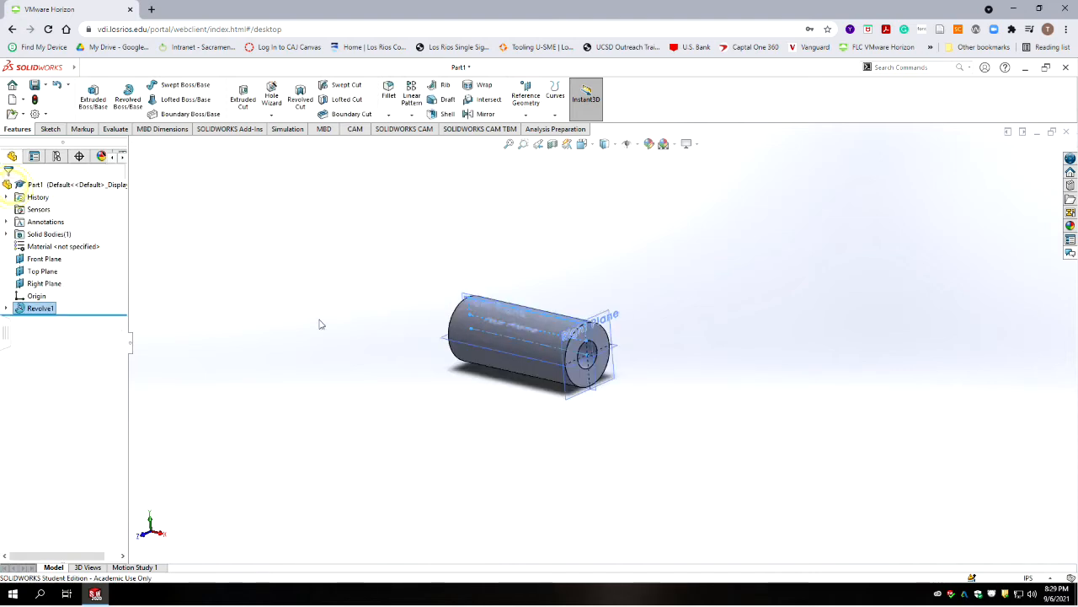
# Inspect the revolved cylinder and its through bore from several angles
pyautogui.scroll(-2, 509, 358)
pyautogui.moveTo(510, 358); pyautogui.dragTo(492, 416, button='middle')
pyautogui.scroll(-2, 492, 415)
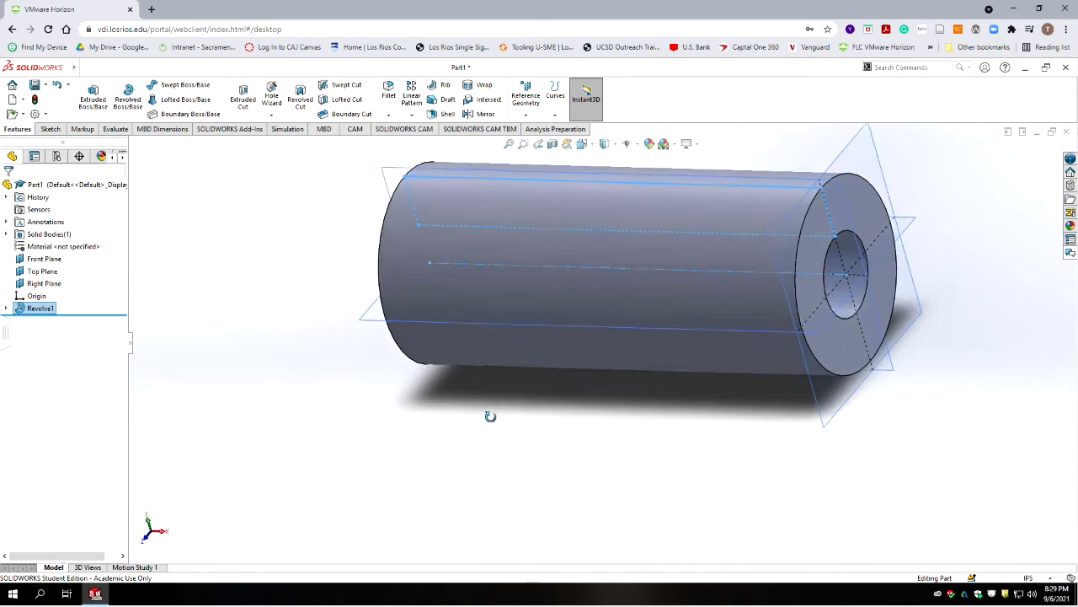
pyautogui.scroll(4, 590, 400)
pyautogui.scroll(-1, 749, 291)
pyautogui.scroll(-3, 752, 296)
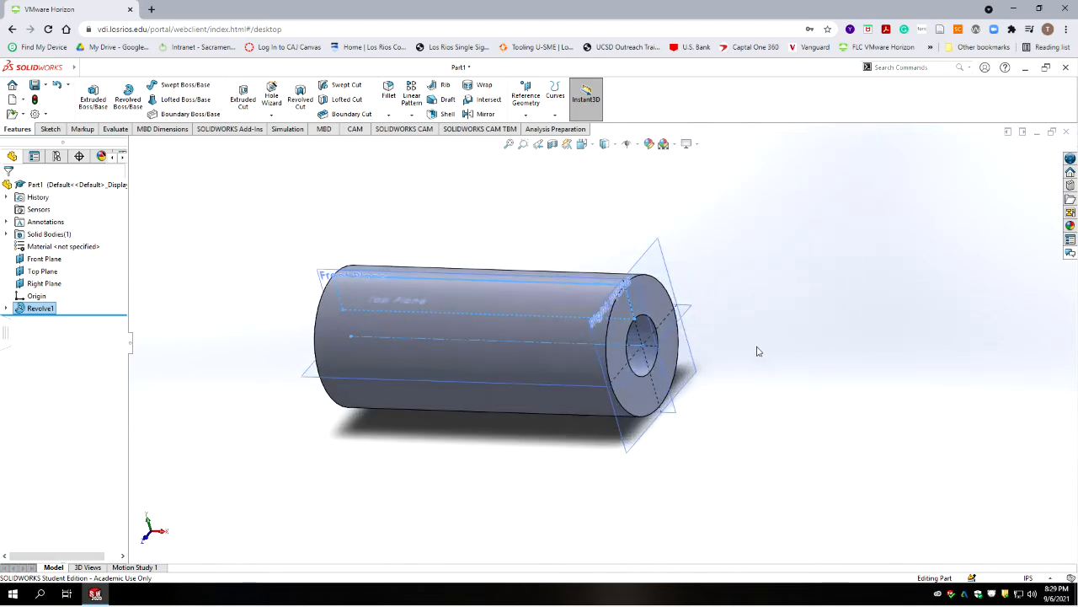
pyautogui.moveTo(760, 351); pyautogui.dragTo(795, 362, button='middle')
pyautogui.scroll(4, 718, 359)
pyautogui.scroll(-2, 496, 300)
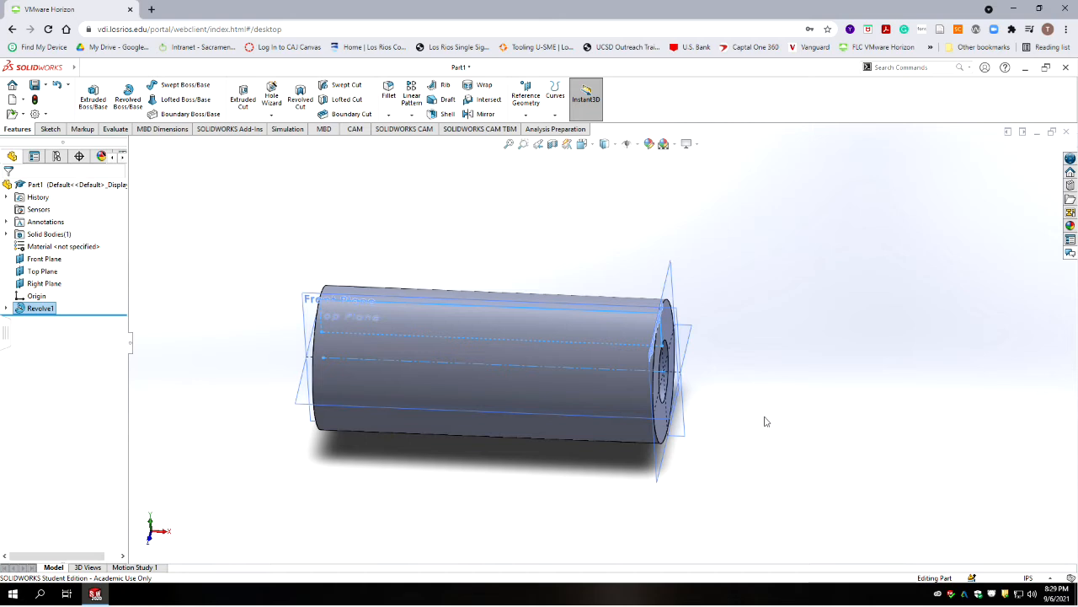
pyautogui.click(267, 234)
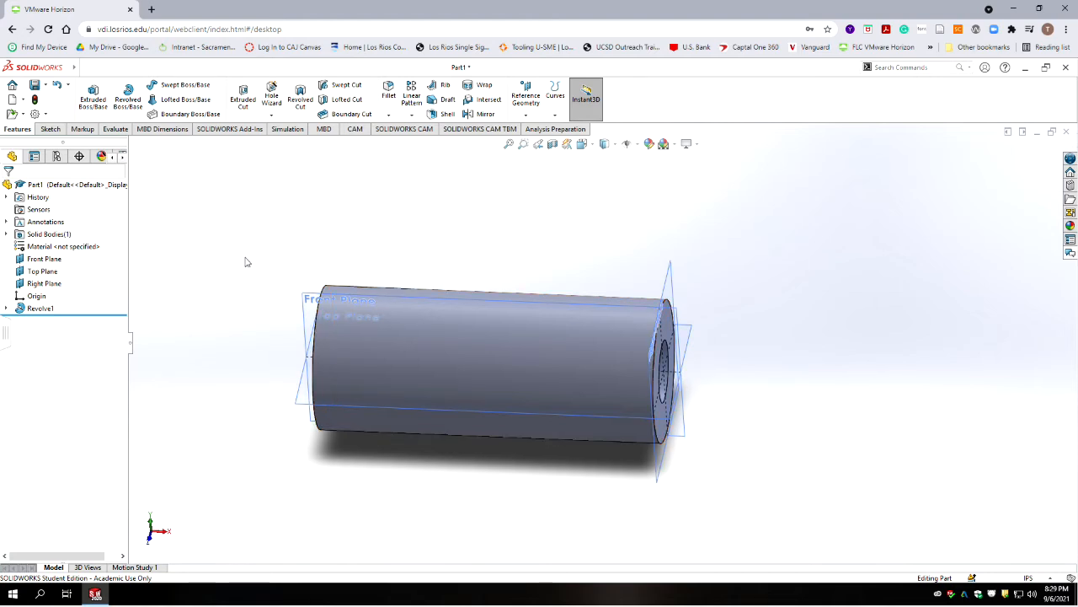
# Start a new sketch on the Front Plane and orient the view normal to it
pyautogui.click(47, 129)
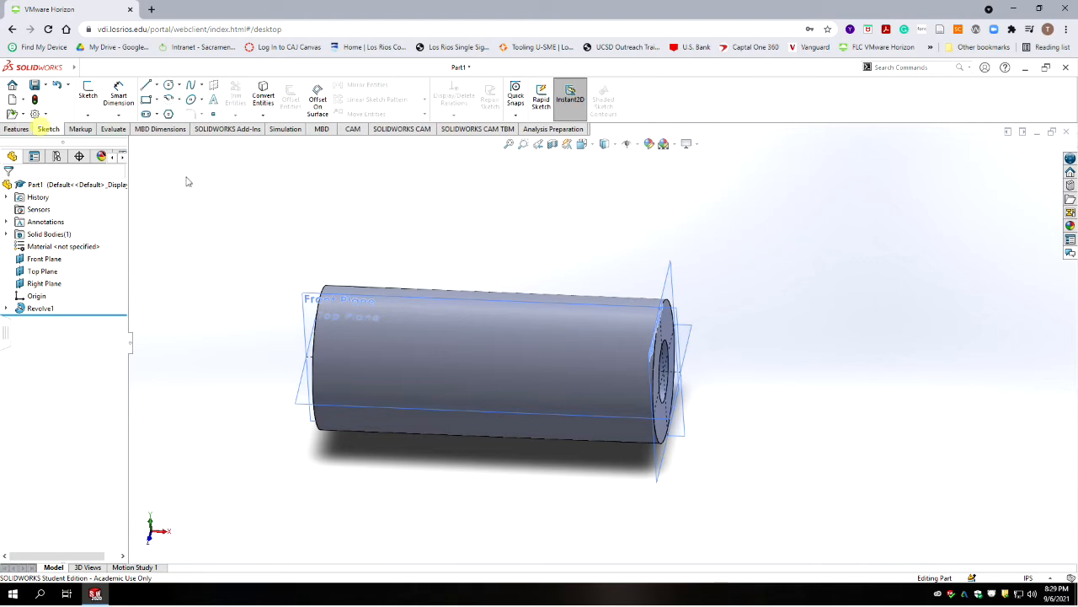
pyautogui.click(88, 99)
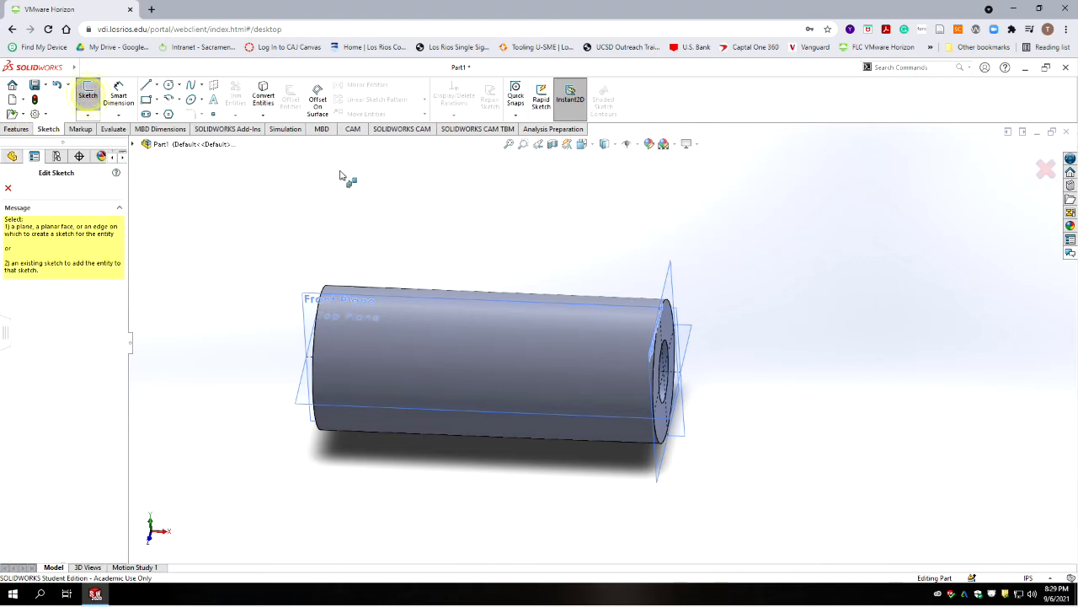
pyautogui.click(307, 299)
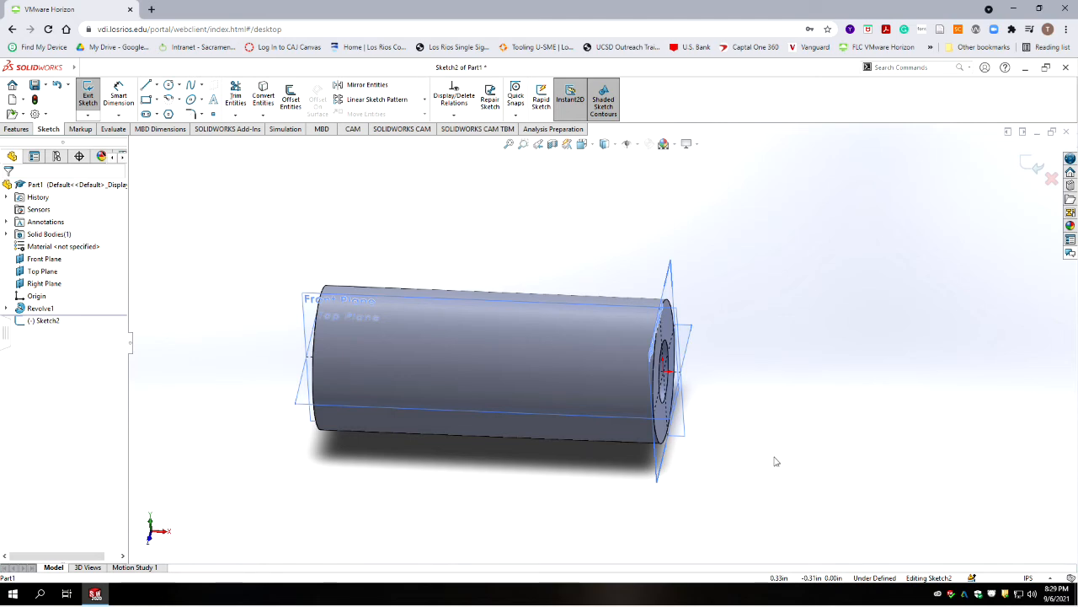
pyautogui.click(636, 146)
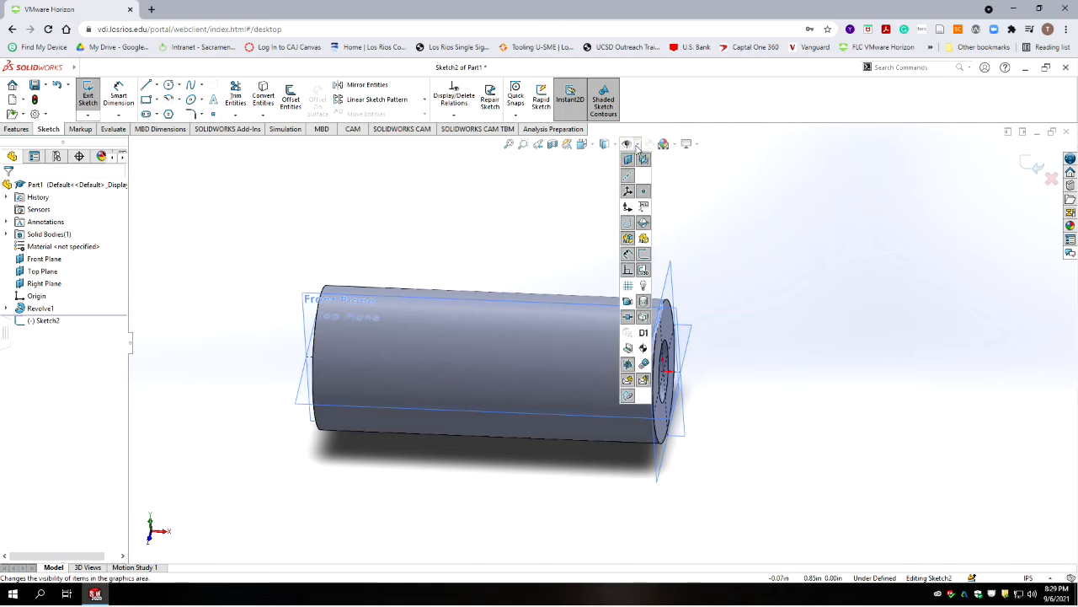
pyautogui.click(590, 145)
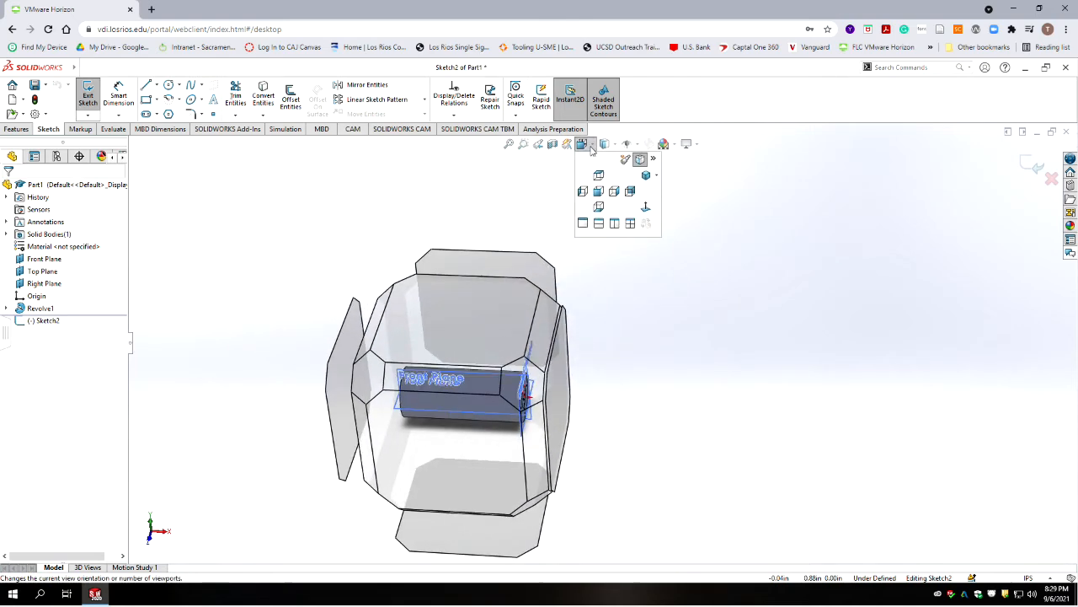
pyautogui.moveTo(584, 143)
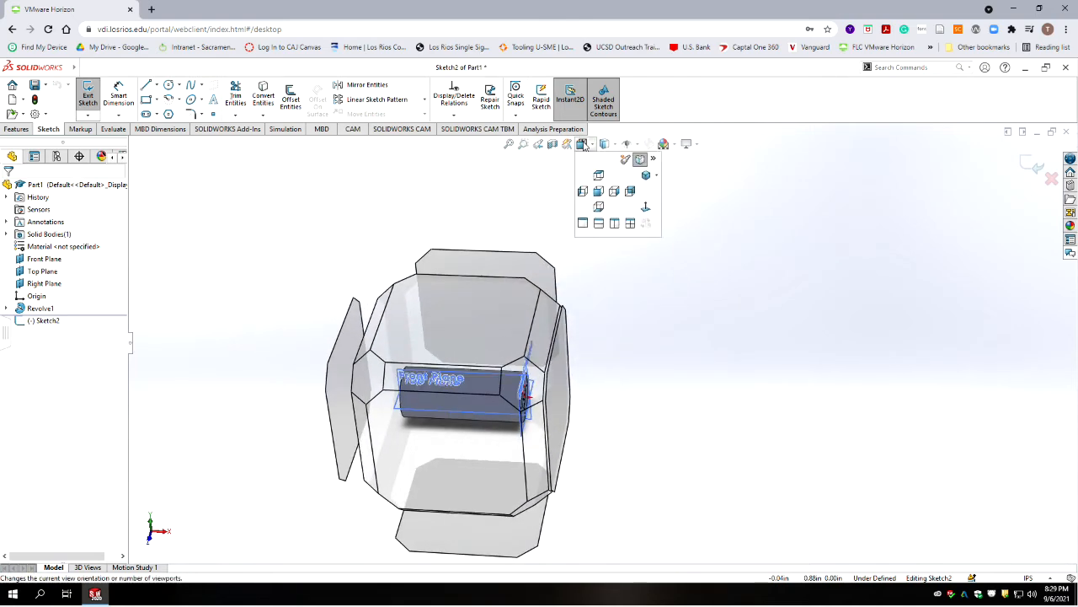
pyautogui.click(645, 208)
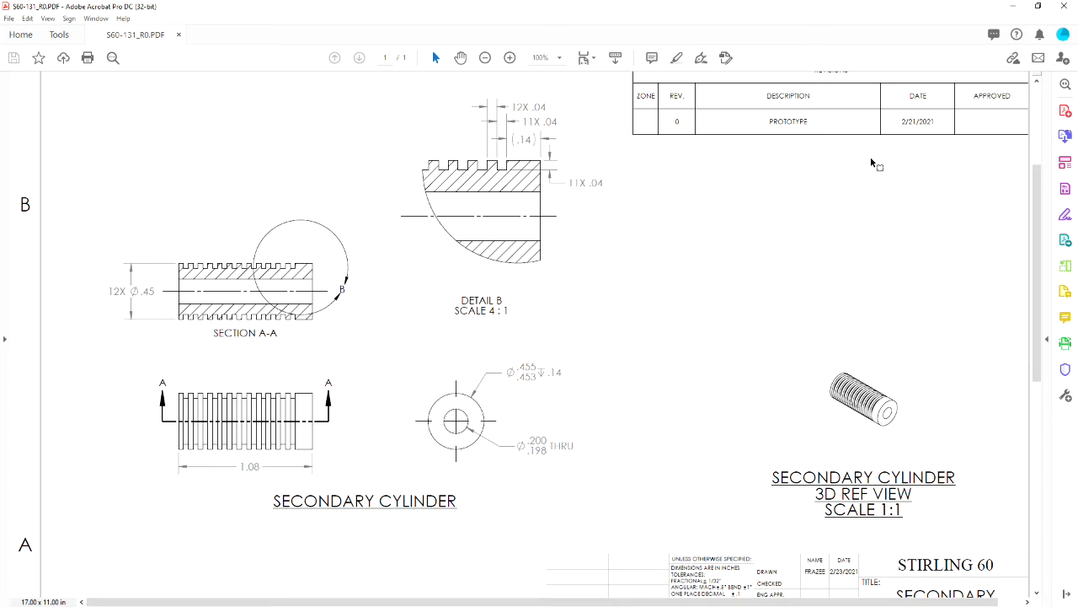
# Check the groove dimensions in the PDF drawing, then in SolidWorks sketch a corner rectangle about 0.04 by 0.05 in inward from the cylinder's upper edge
pyautogui.scroll(-2, 602, 246)
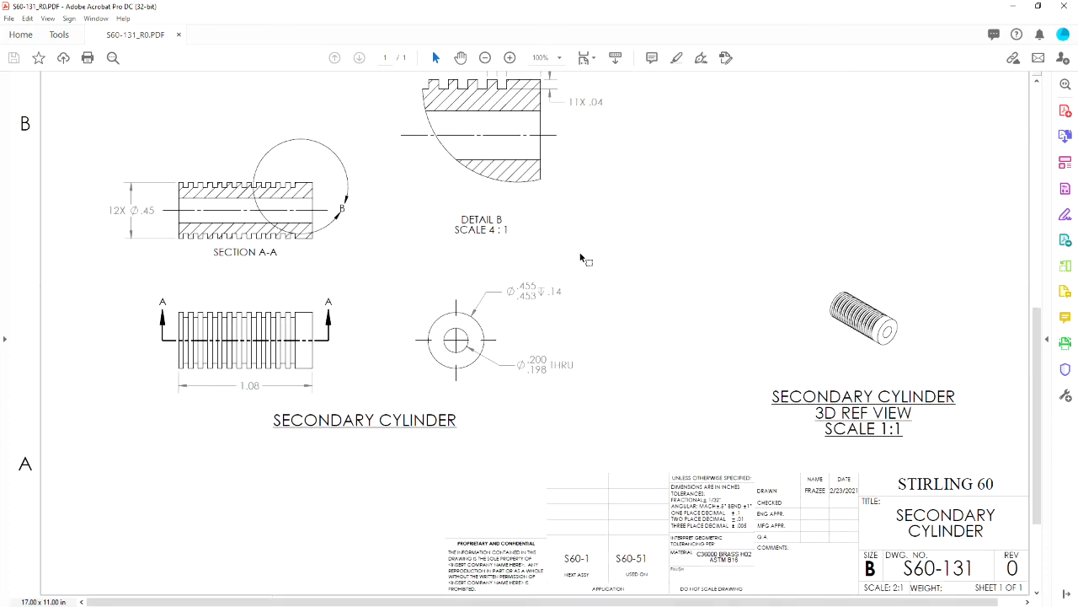
pyautogui.scroll(1, 505, 96)
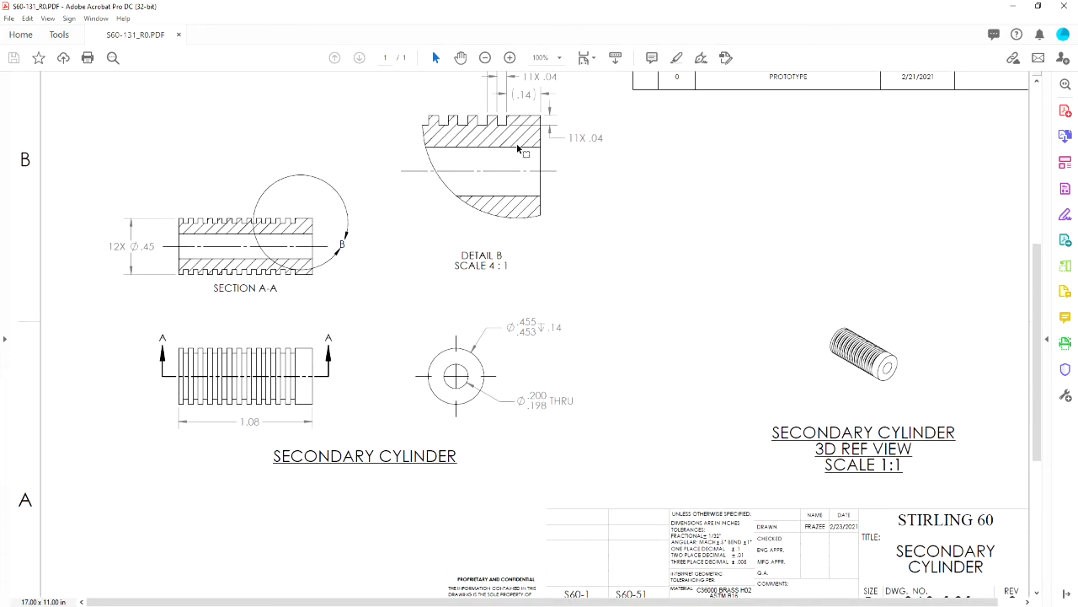
pyautogui.scroll(1, 506, 145)
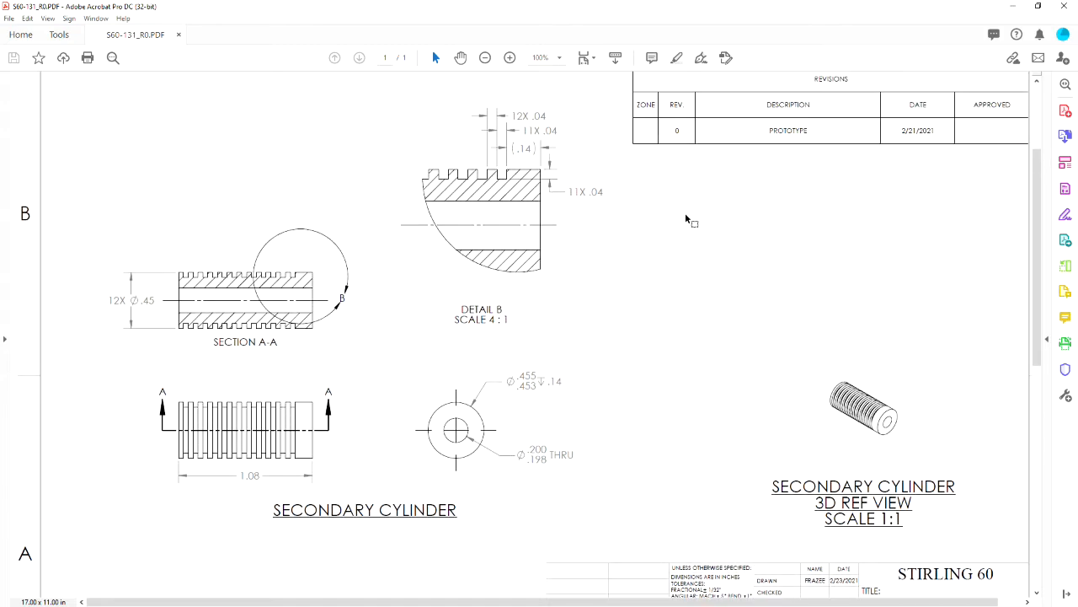
pyautogui.click(1015, 7)
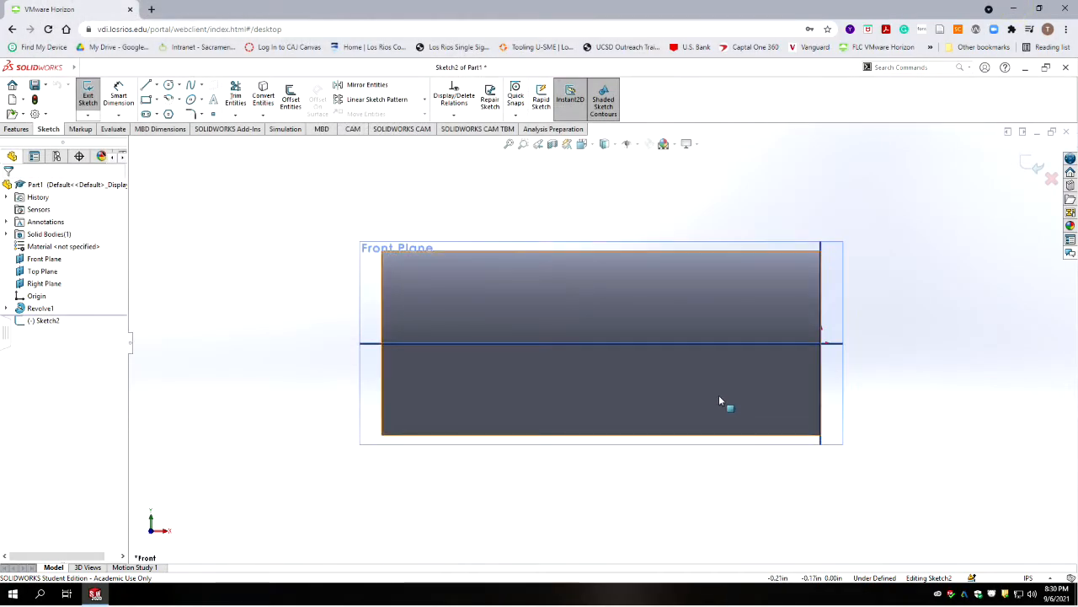
pyautogui.click(147, 98)
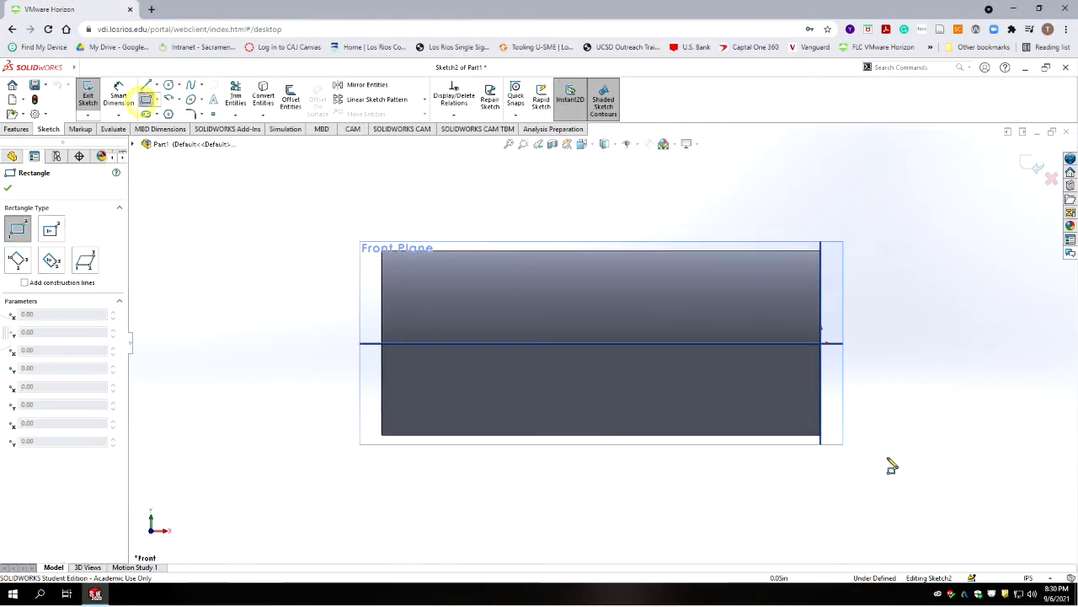
pyautogui.click(754, 251)
pyautogui.click(769, 271)
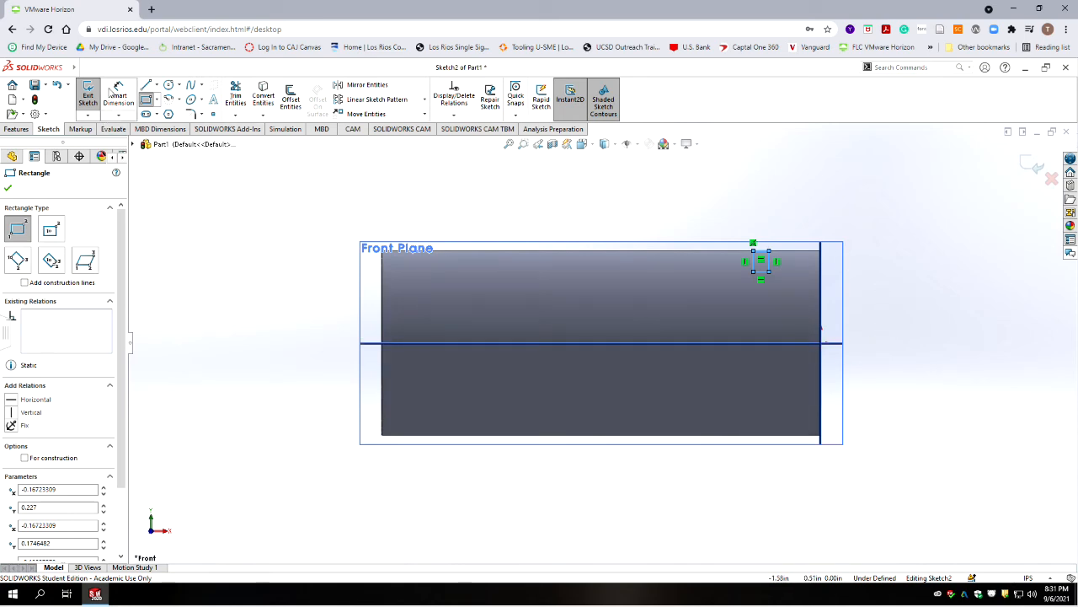
# Dimension the distance between the cylinder's right end and the rectangle's nearest vertical side as 0.14 in
pyautogui.click(118, 92)
pyautogui.click(821, 257)
pyautogui.click(769, 262)
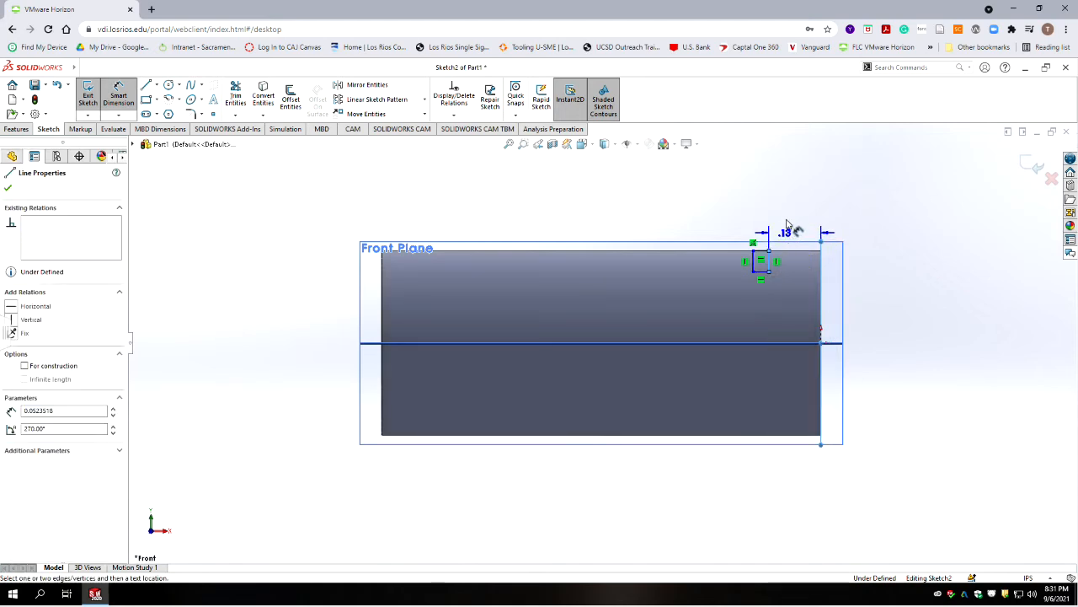
pyautogui.click(796, 202)
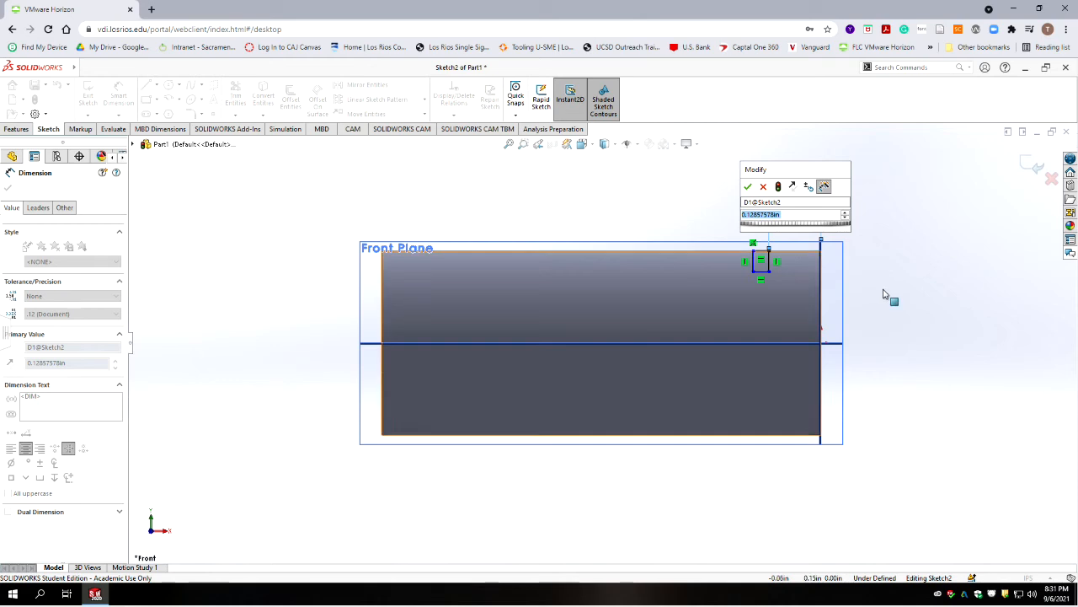
pyautogui.write('14')
pyautogui.press('Return')
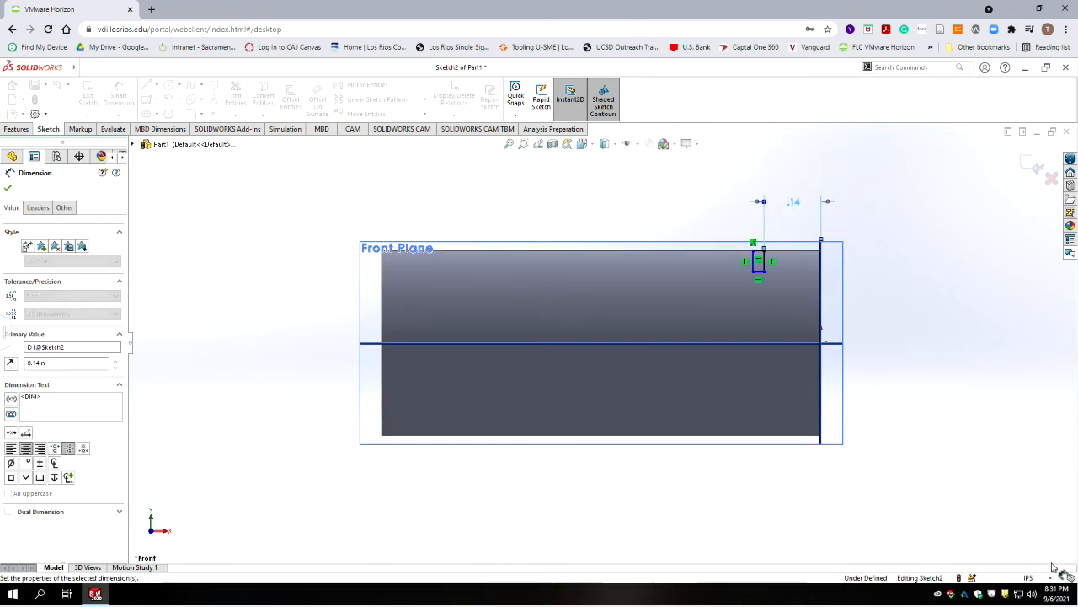
# Dimension the groove rectangle's width as 0.04 in and its depth as 0.04 in
pyautogui.scroll(-5, 805, 270)
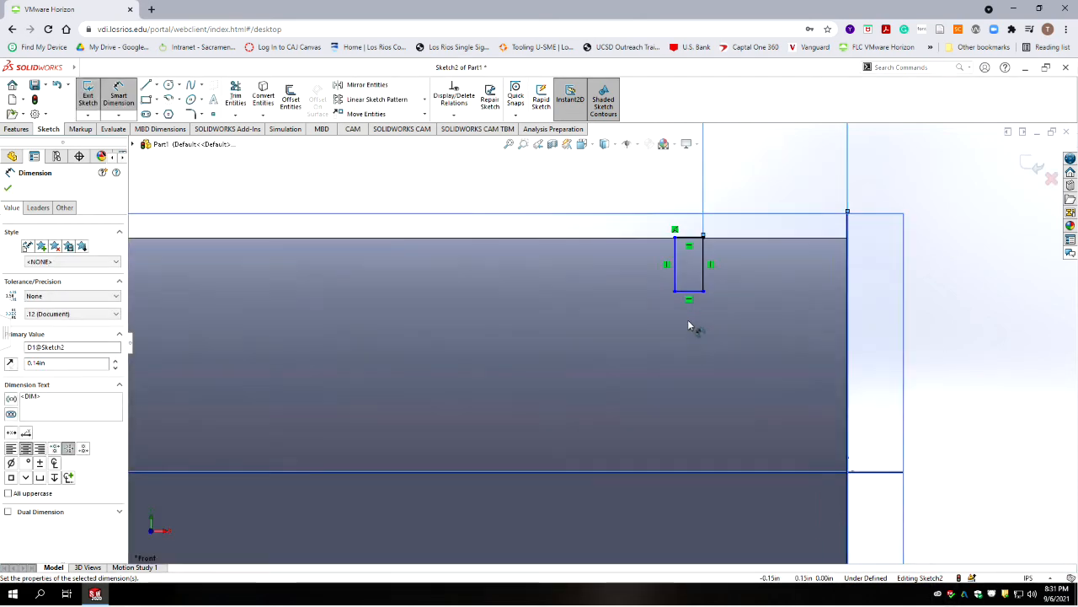
pyautogui.click(699, 298)
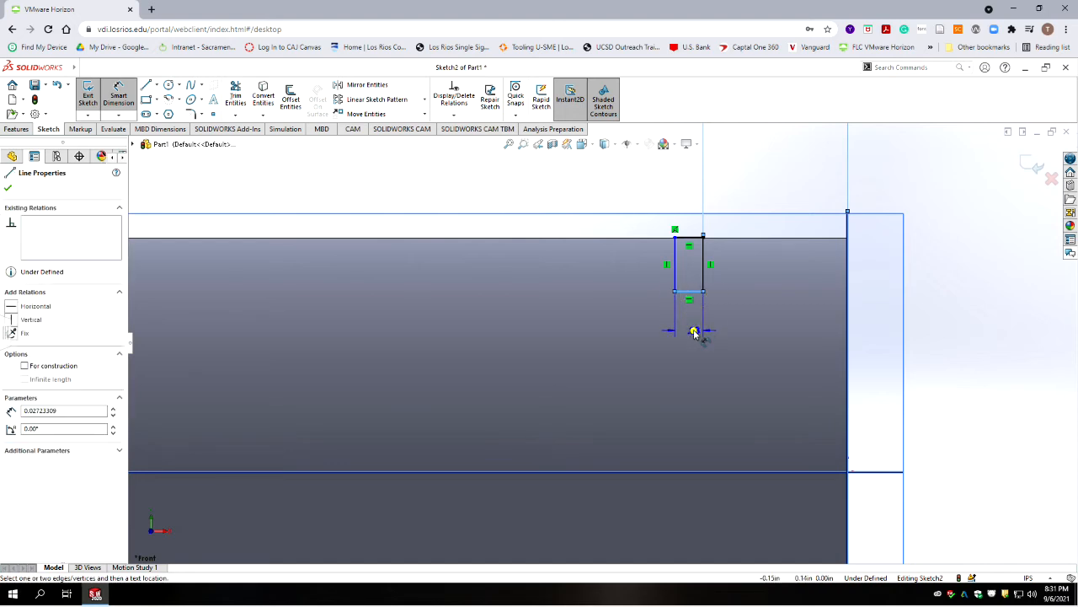
pyautogui.click(701, 331)
pyautogui.write('.04')
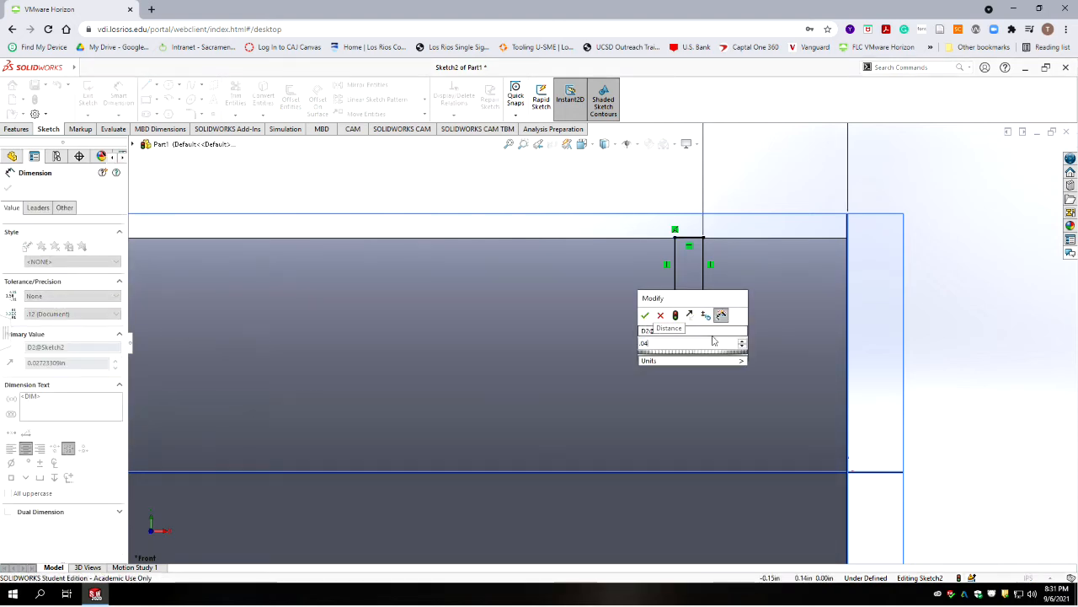
pyautogui.press('Return')
pyautogui.click(661, 262)
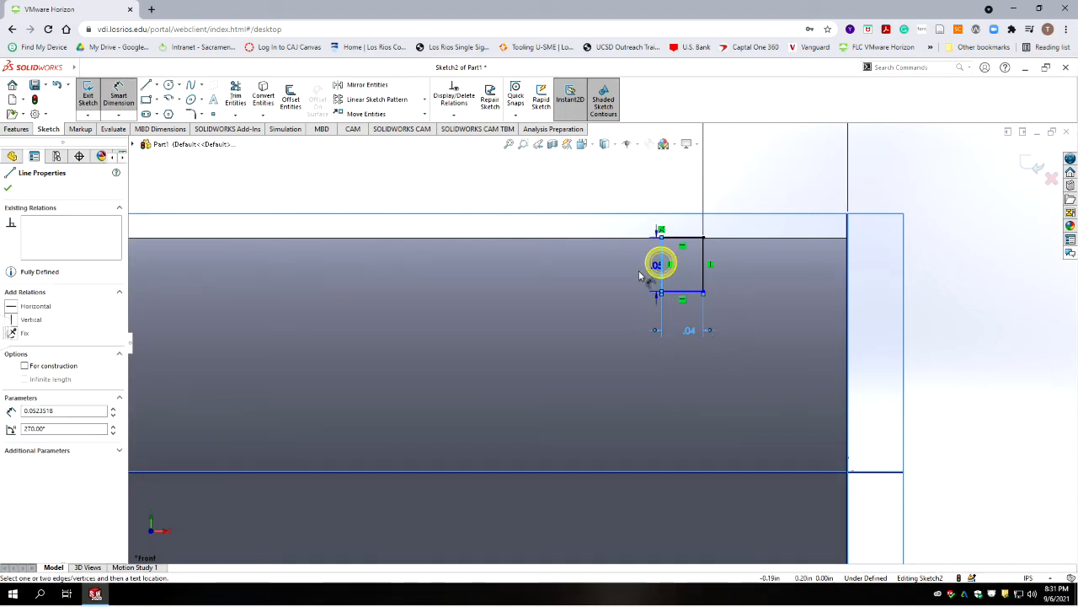
pyautogui.click(618, 268)
pyautogui.write('.04')
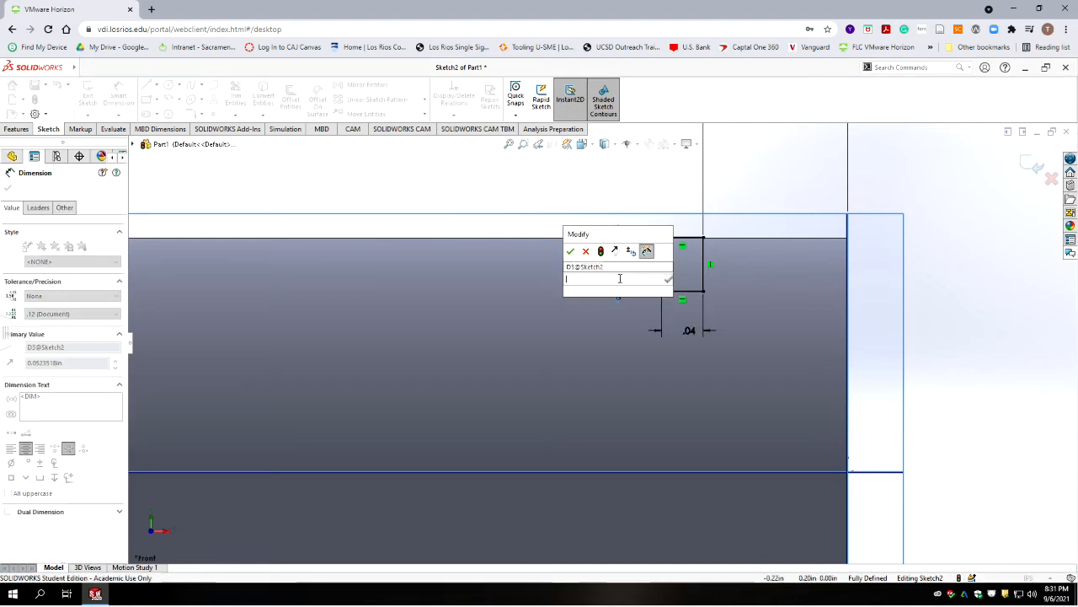
pyautogui.press('Return')
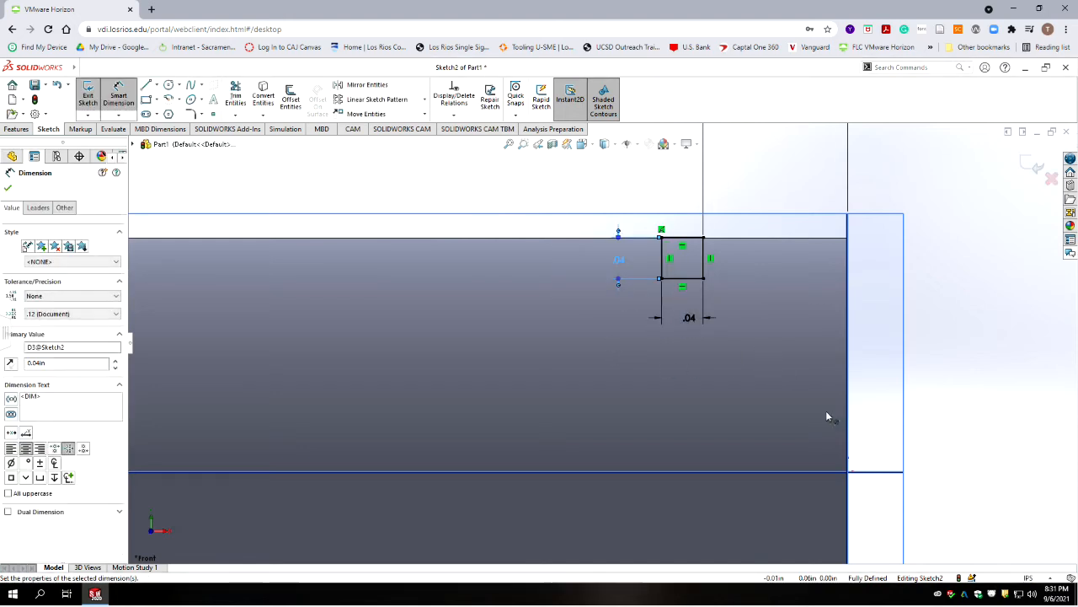
# Exit the groove sketch and turn on the display of temporary axes
pyautogui.scroll(3, 712, 425)
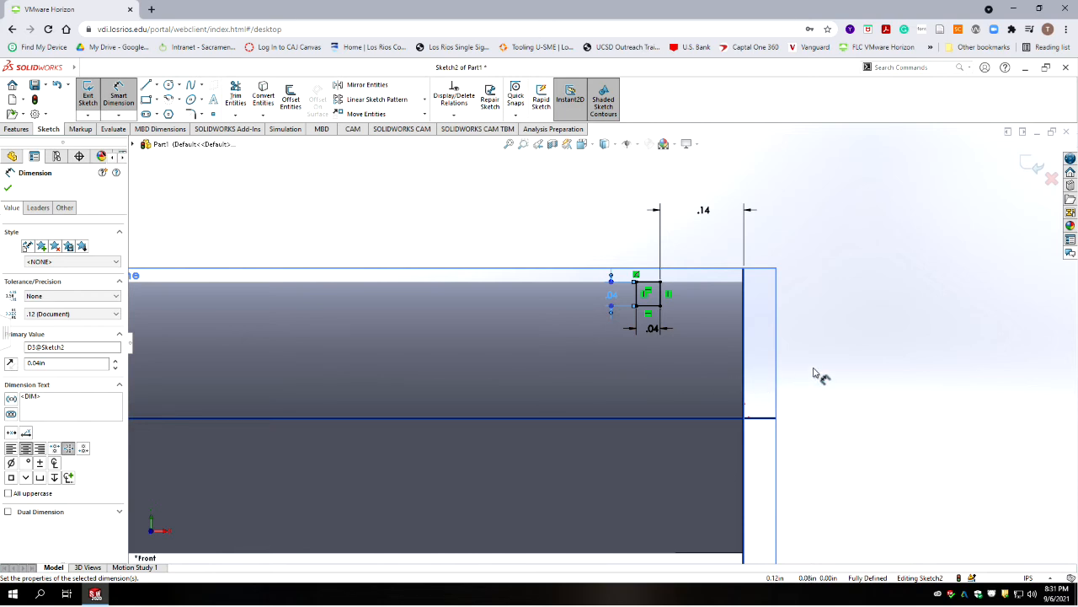
pyautogui.moveTo(842, 380); pyautogui.dragTo(799, 447, button='middle')
pyautogui.scroll(3, 704, 496)
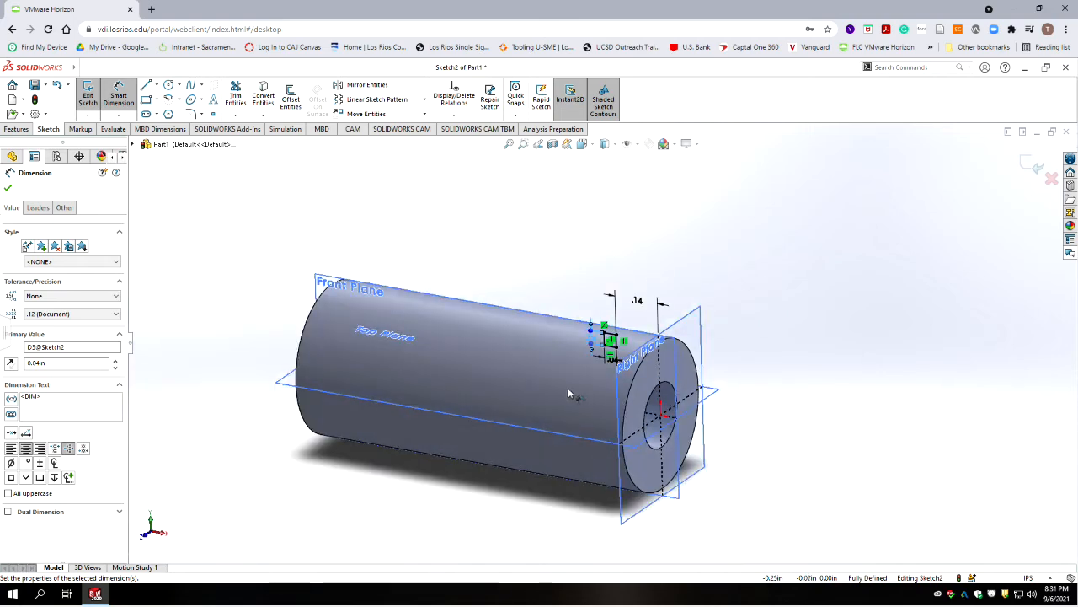
pyautogui.click(1034, 166)
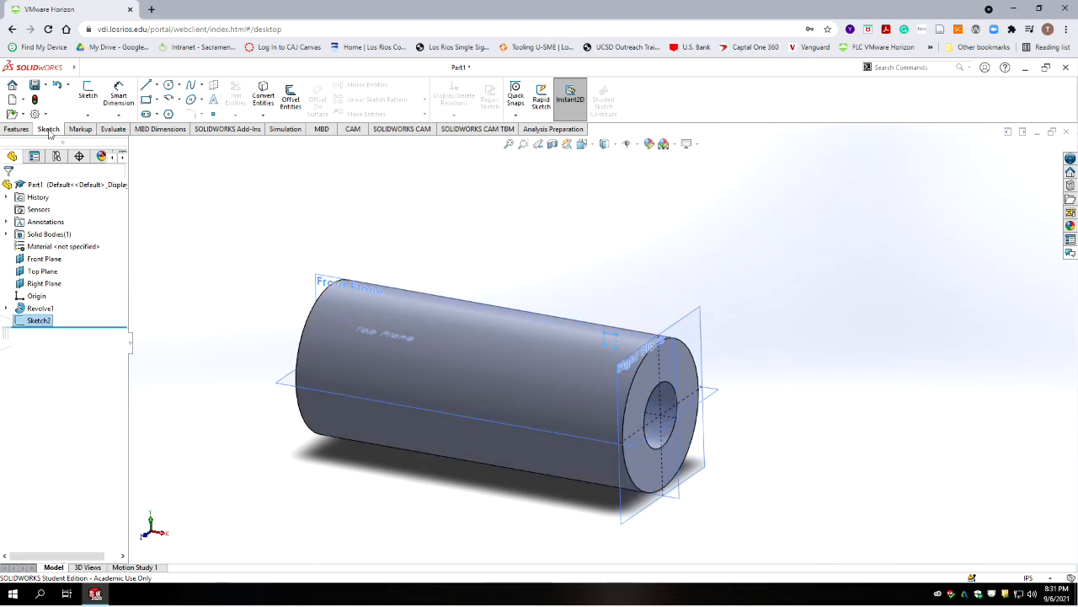
pyautogui.click(18, 129)
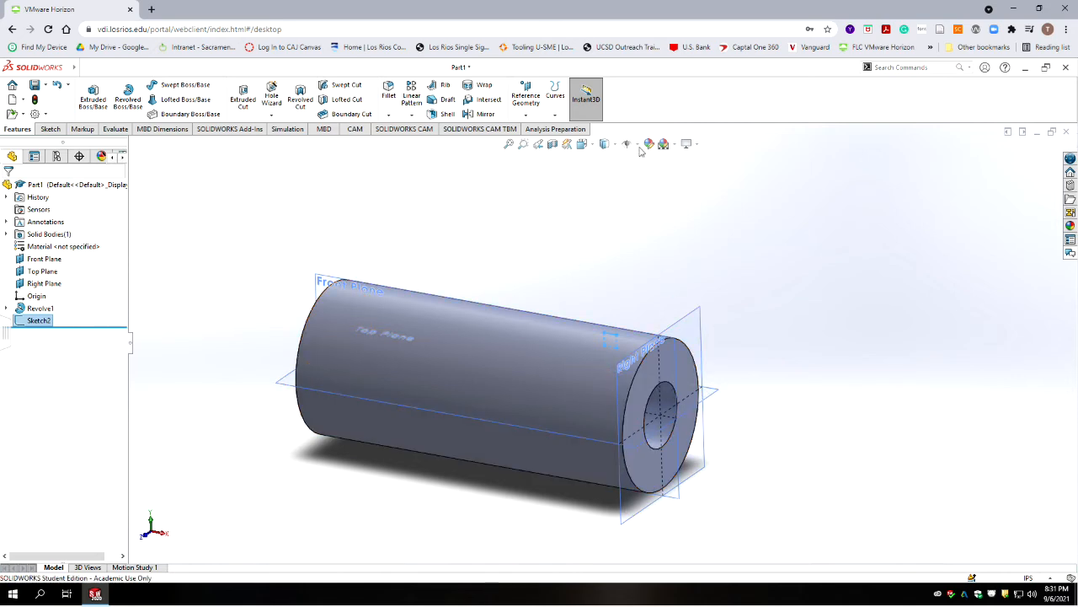
pyautogui.click(637, 145)
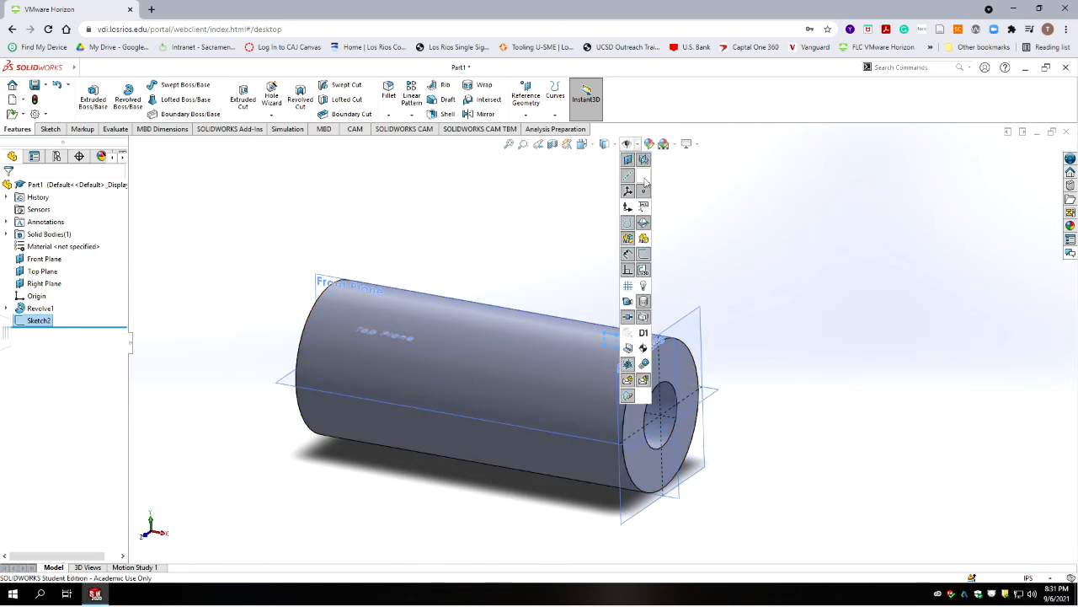
pyautogui.click(644, 176)
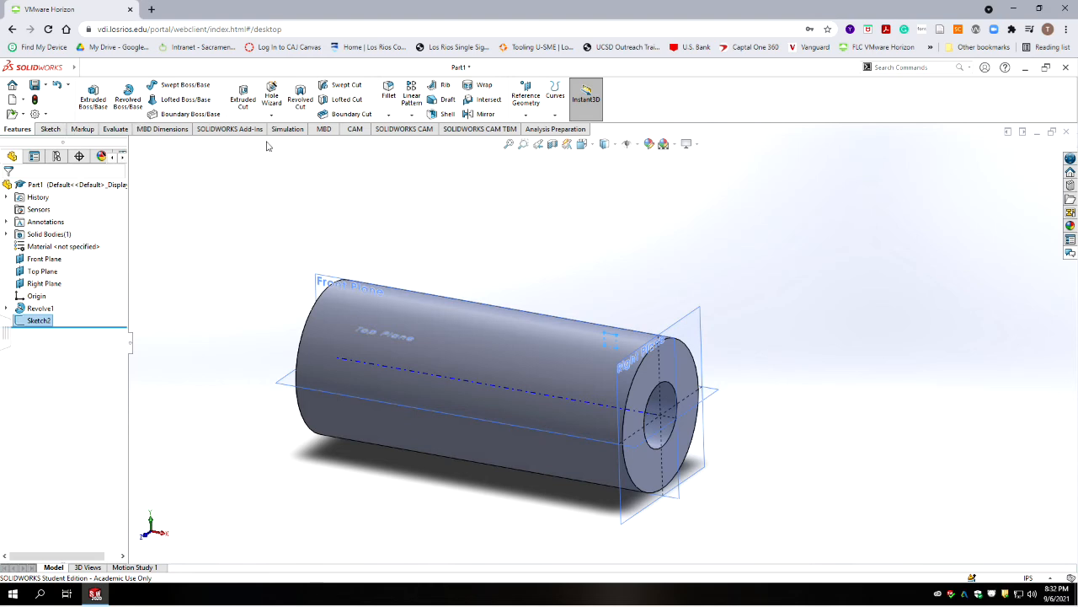
# Cut the groove with a Revolved Cut of the rectangle sketch through 360 degrees about the cylinder's temporary axis
pyautogui.click(300, 97)
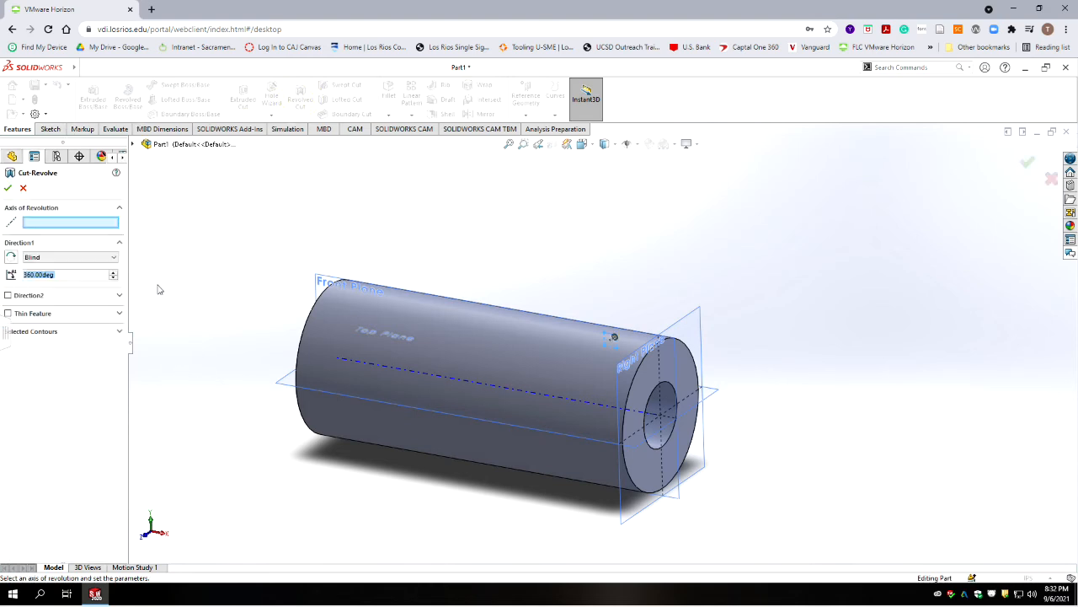
pyautogui.click(135, 145)
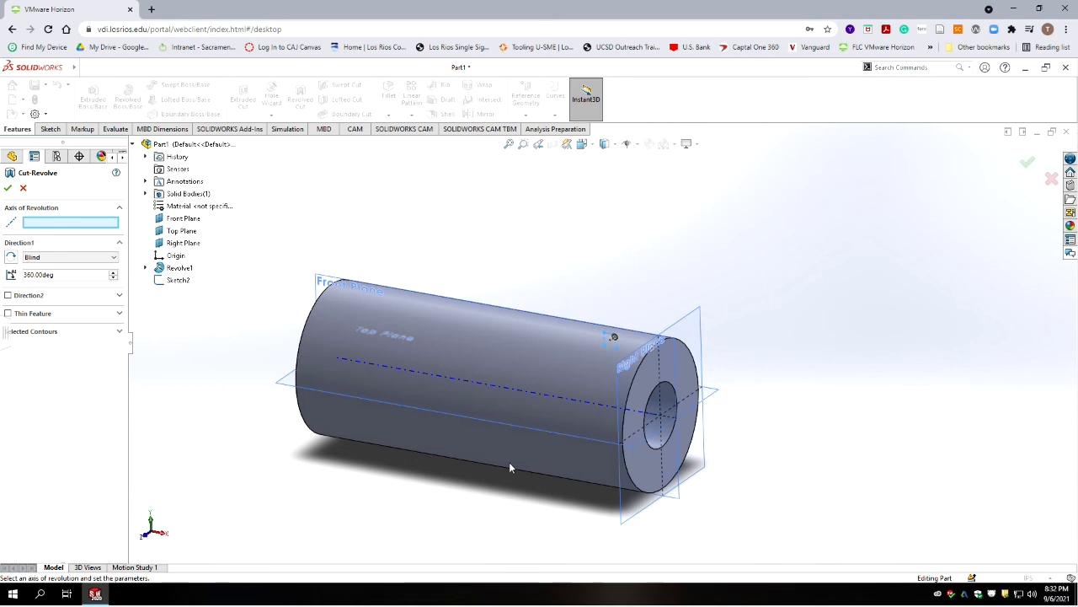
pyautogui.click(656, 420)
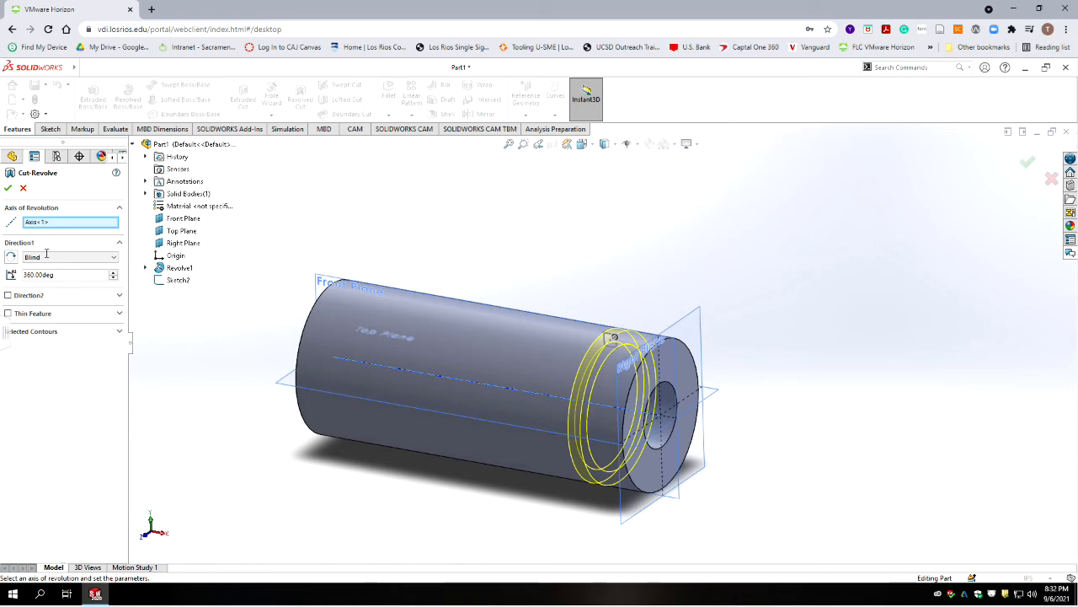
pyautogui.click(7, 187)
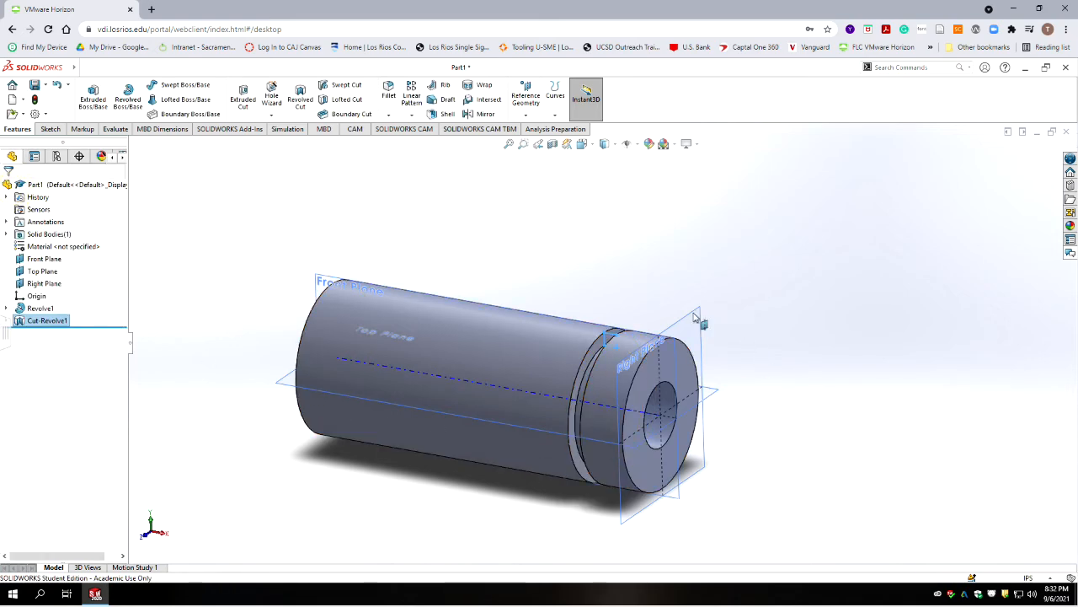
# Start a Linear Pattern along the cylinder's temporary axis with a spacing of 0.08 in
pyautogui.moveTo(628, 269)
pyautogui.mouseDown(button='middle')
pyautogui.moveTo(662, 267)
pyautogui.moveTo(635, 283)
pyautogui.mouseUp(button='middle')
pyautogui.scroll(4, 546, 387)
pyautogui.scroll(-2, 547, 389)
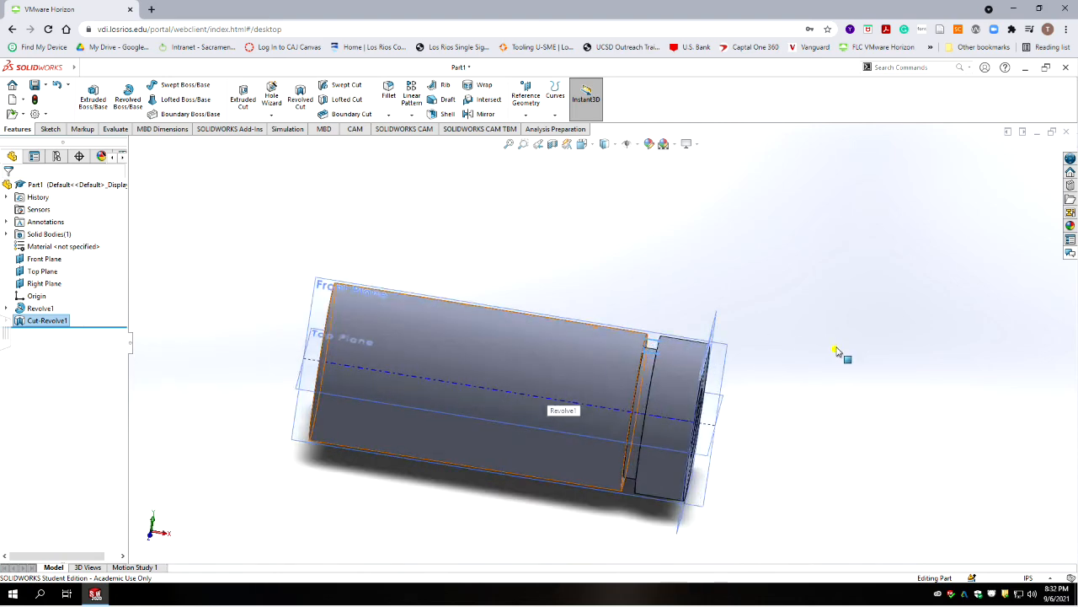
pyautogui.click(835, 349)
pyautogui.moveTo(336, 330); pyautogui.dragTo(330, 305, button='middle')
pyautogui.click(608, 246)
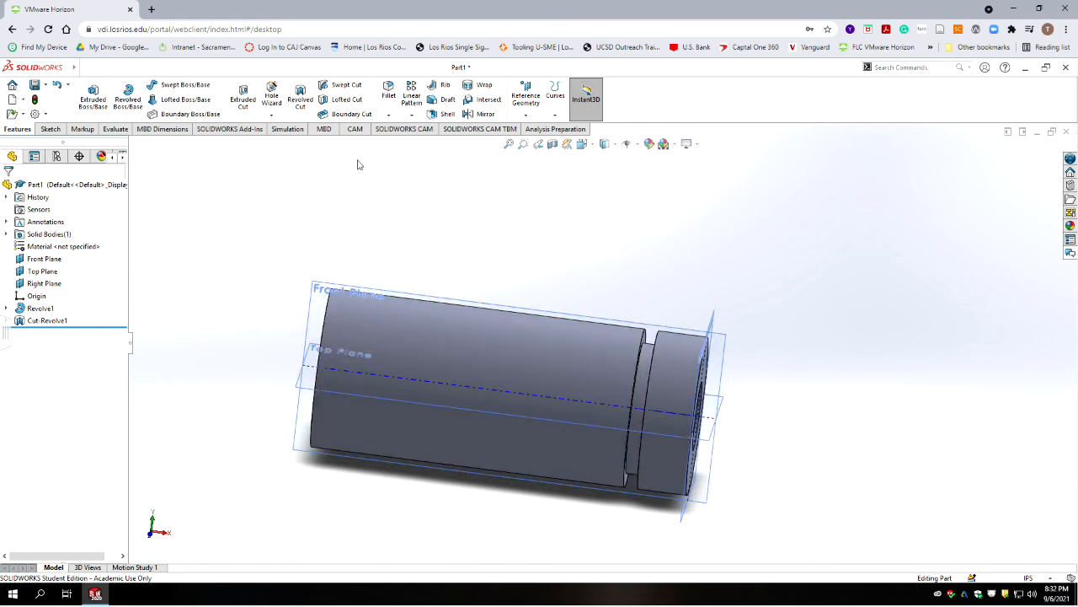
pyautogui.click(412, 96)
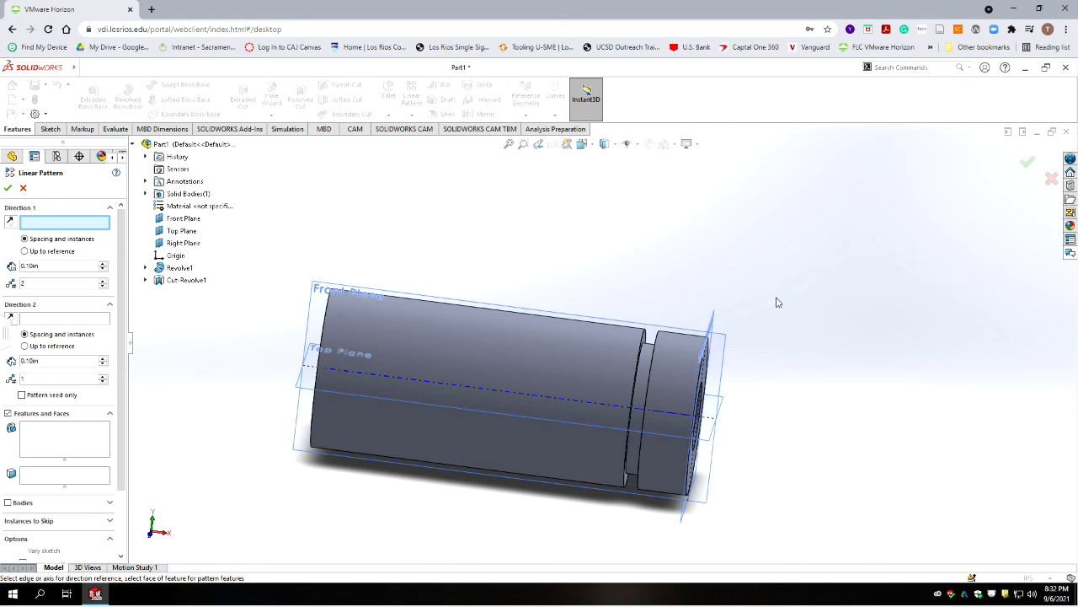
pyautogui.moveTo(557, 256); pyautogui.dragTo(530, 267, button='middle')
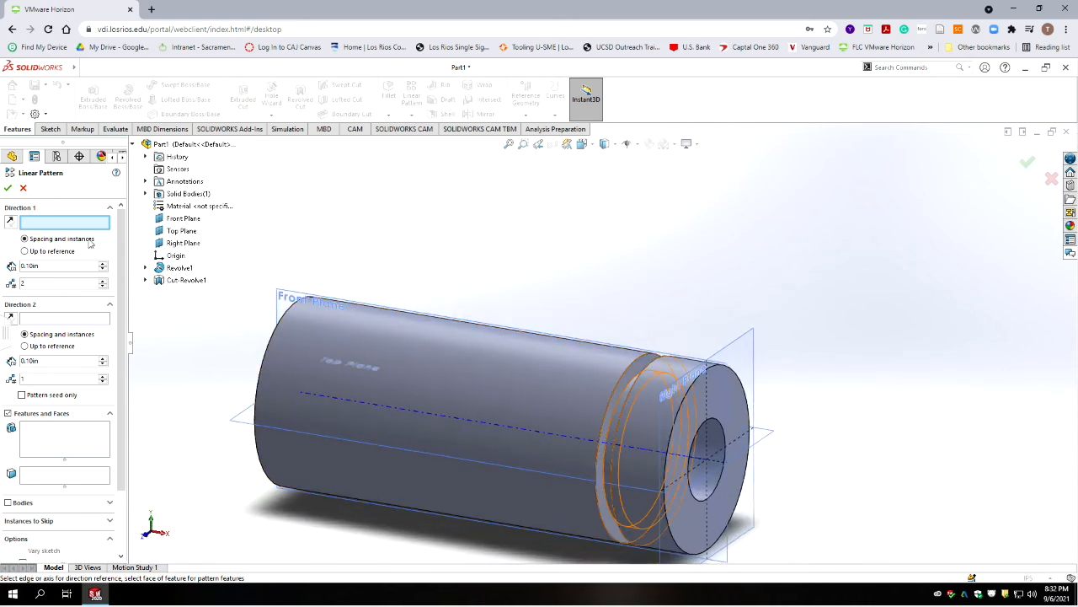
pyautogui.click(696, 459)
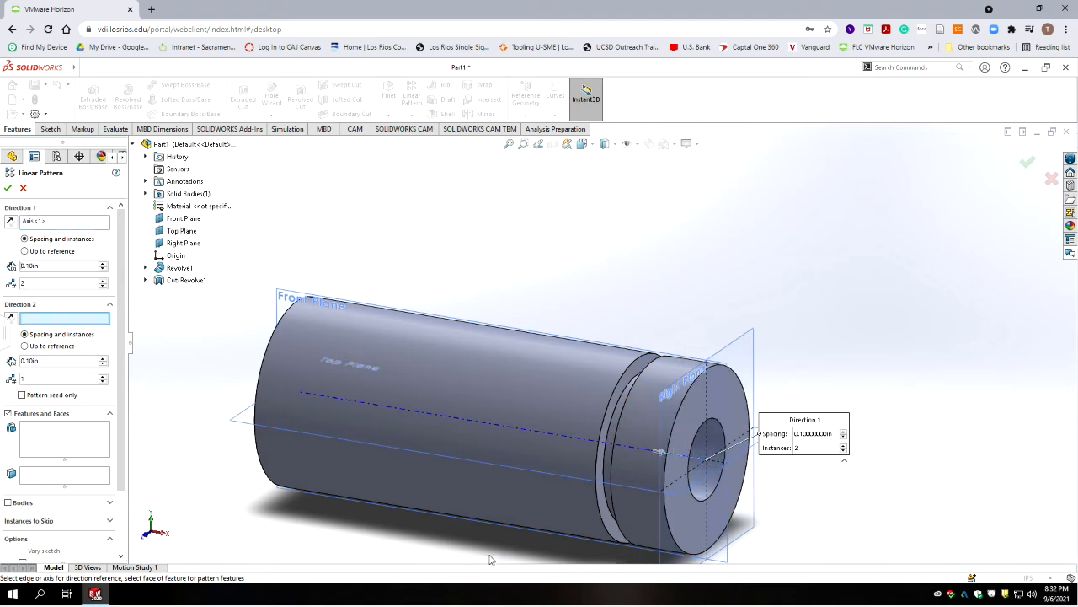
pyautogui.click(61, 266)
pyautogui.write('.08')
pyautogui.press('Return')
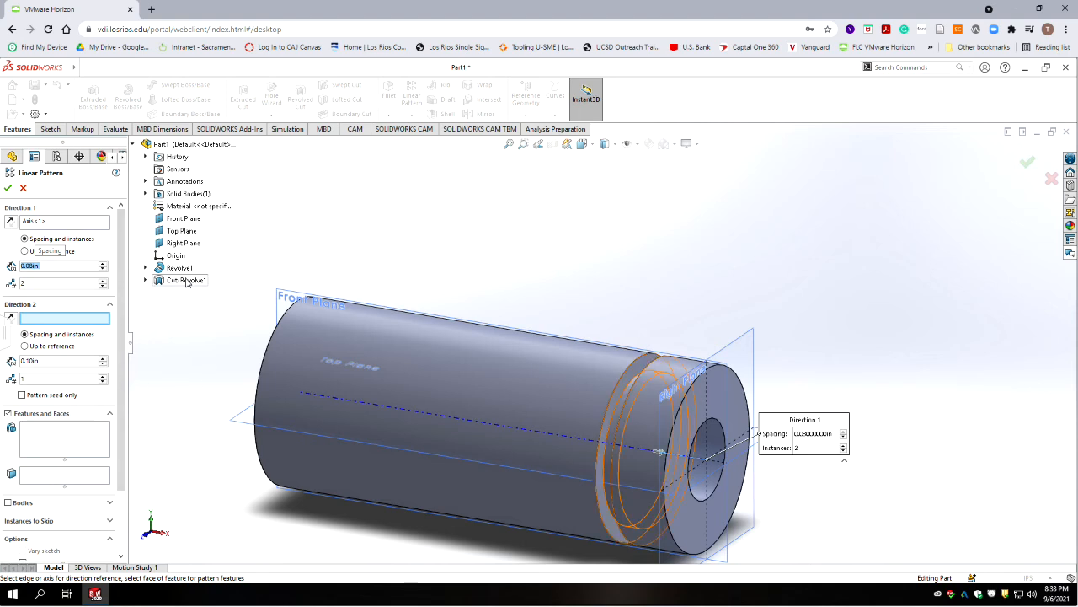
# Choose the revolved groove cut as the feature to pattern and reverse the pattern direction so it runs along the cylinder body
pyautogui.click(74, 434)
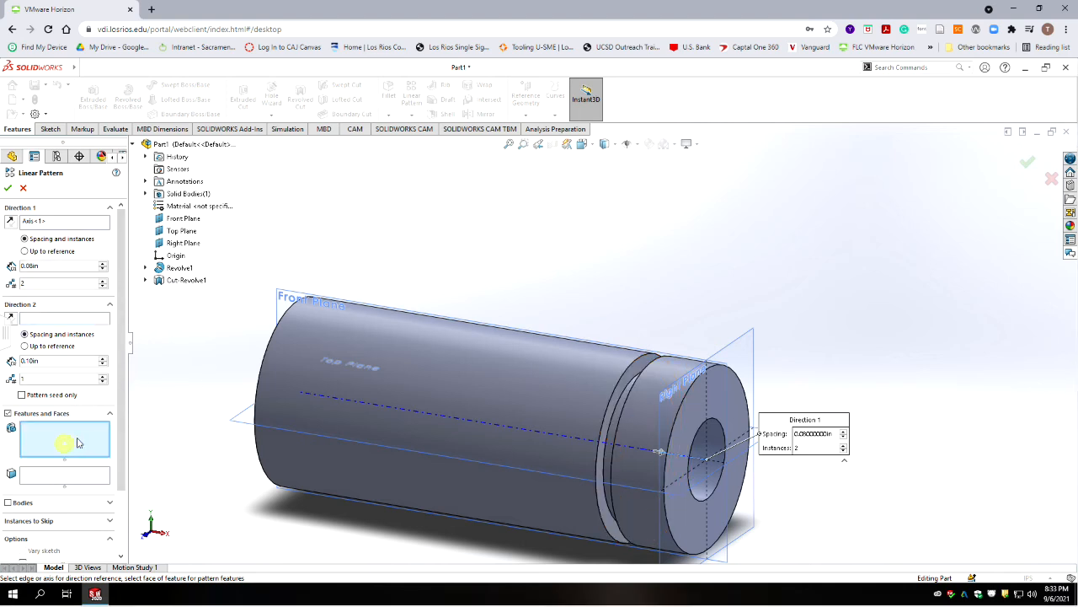
pyautogui.click(186, 280)
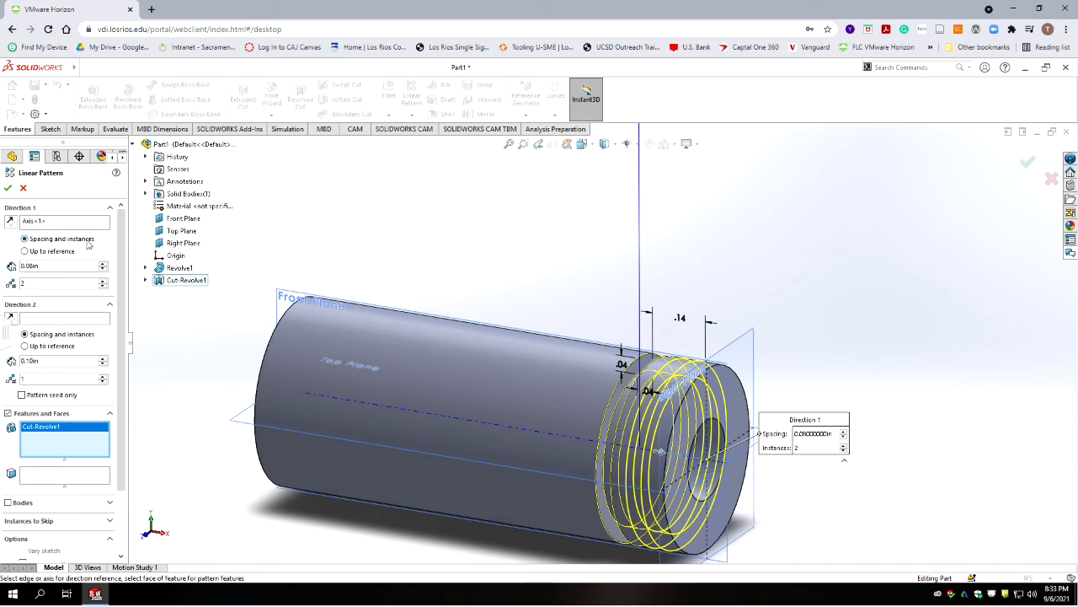
pyautogui.click(12, 221)
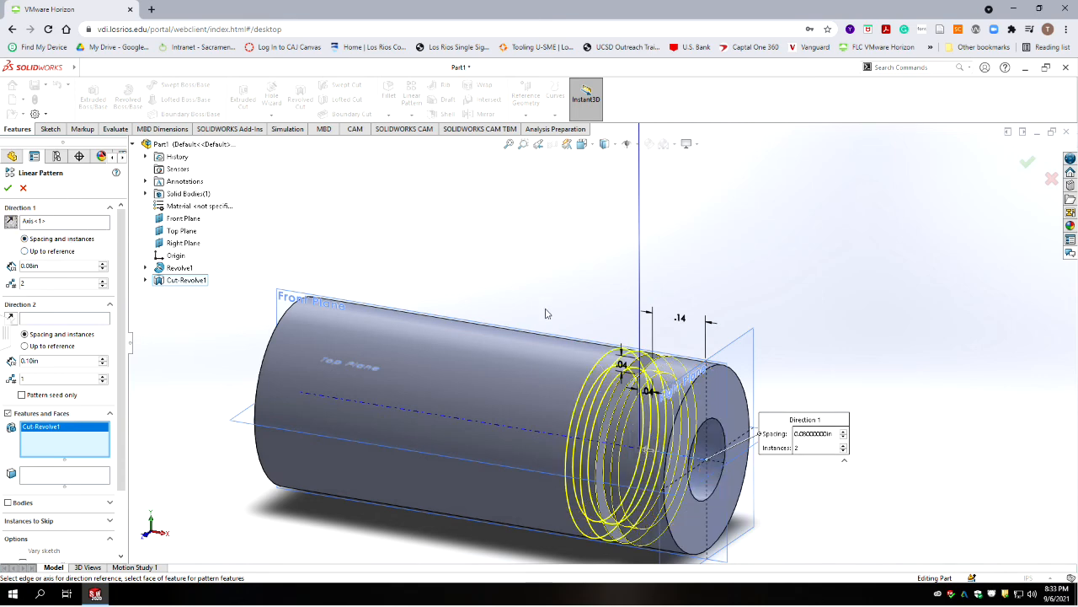
pyautogui.scroll(-1, 569, 314)
pyautogui.moveTo(568, 315)
pyautogui.mouseDown(button='middle')
pyautogui.moveTo(583, 320)
pyautogui.moveTo(567, 318)
pyautogui.moveTo(564, 298)
pyautogui.mouseUp(button='middle')
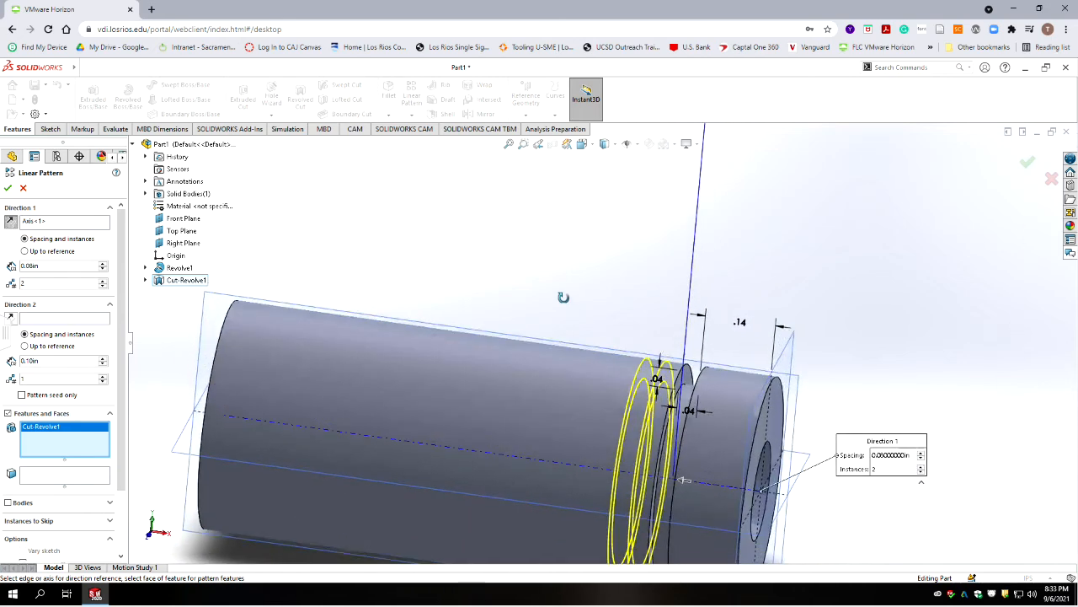
# Set the number of pattern instances along the cylinder's axis to 12
pyautogui.scroll(3, 429, 345)
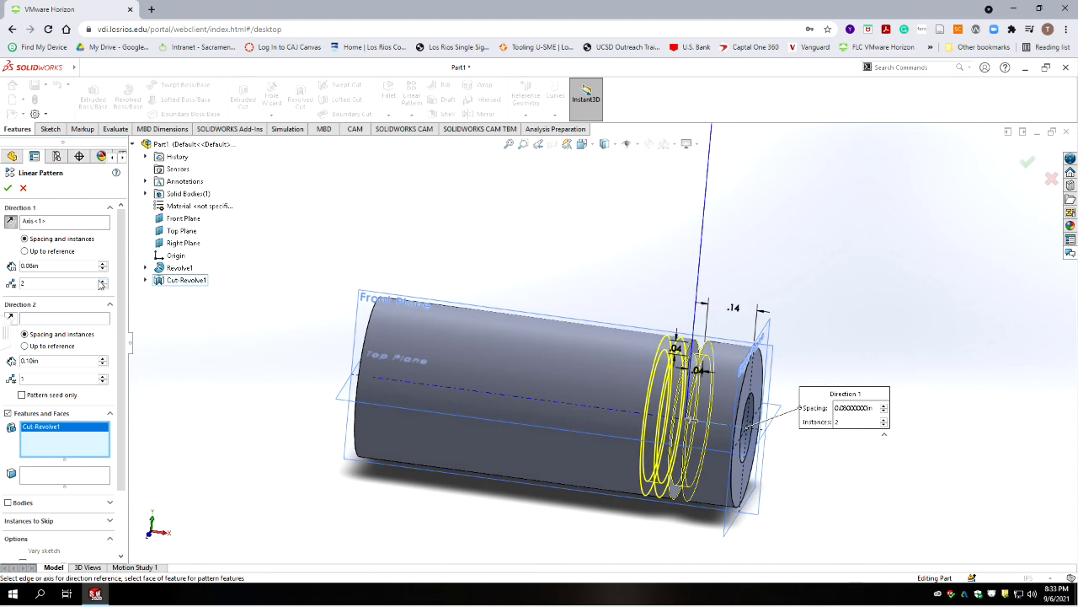
pyautogui.click(102, 284)
pyautogui.click(102, 285)
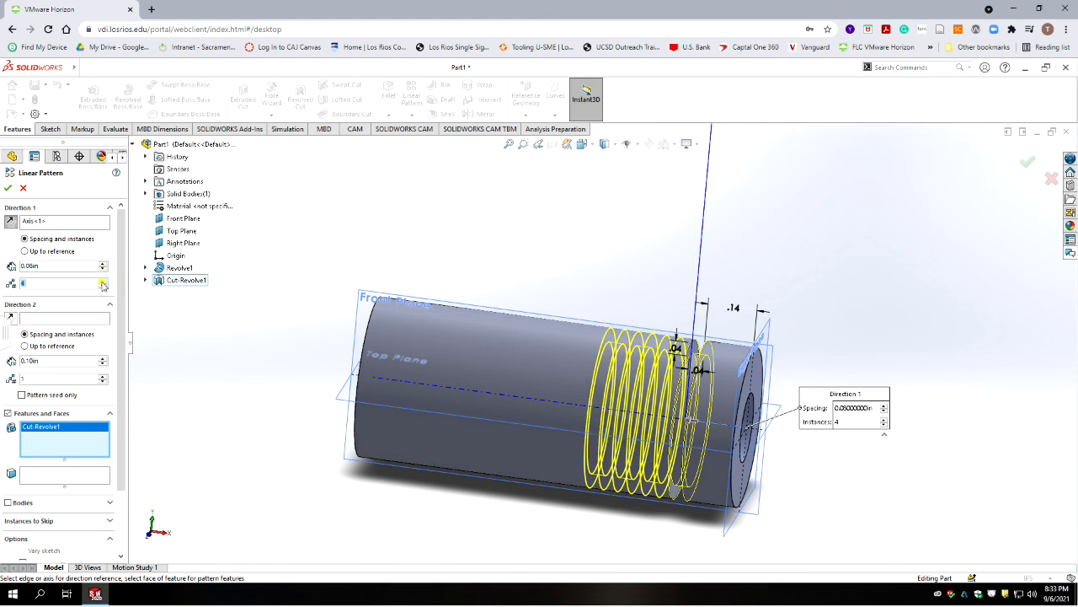
pyautogui.click(102, 285)
pyautogui.click(102, 285)
pyautogui.click(102, 284)
pyautogui.click(102, 284)
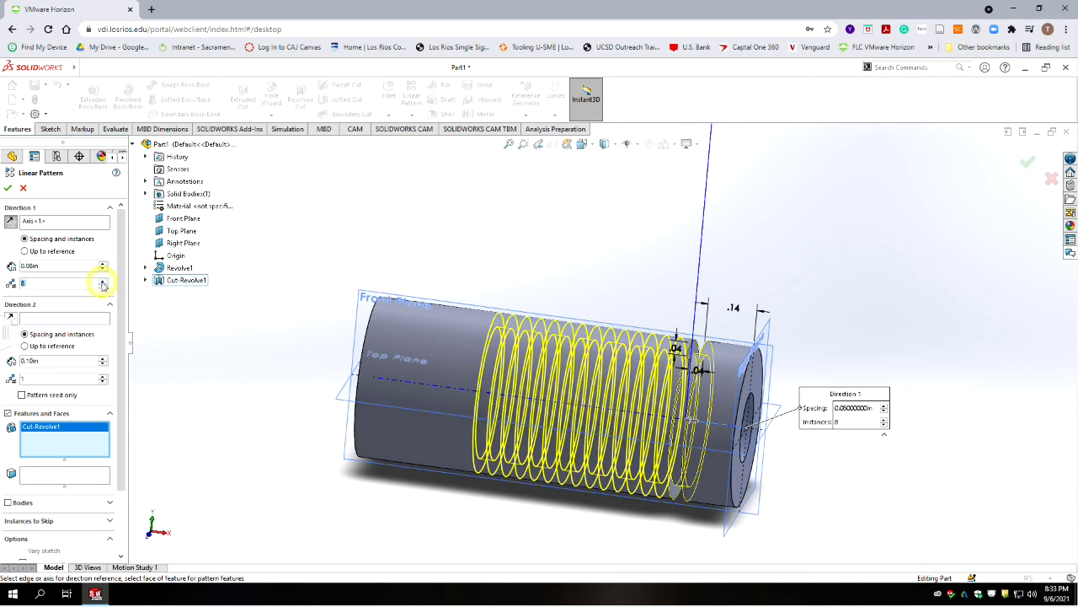
pyautogui.click(102, 285)
pyautogui.click(102, 285)
pyautogui.click(102, 285)
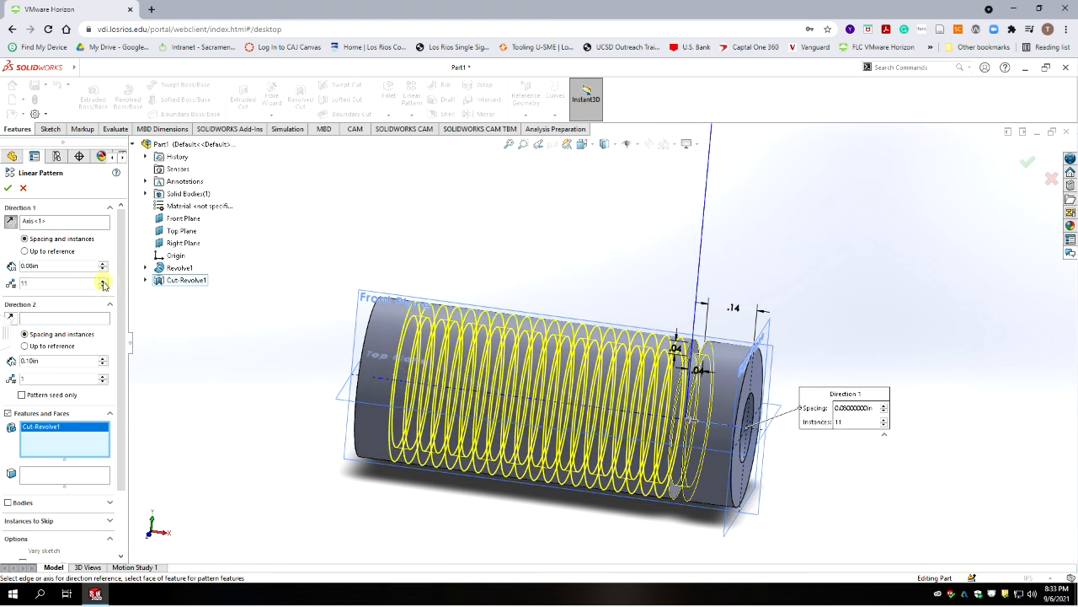
pyautogui.click(102, 285)
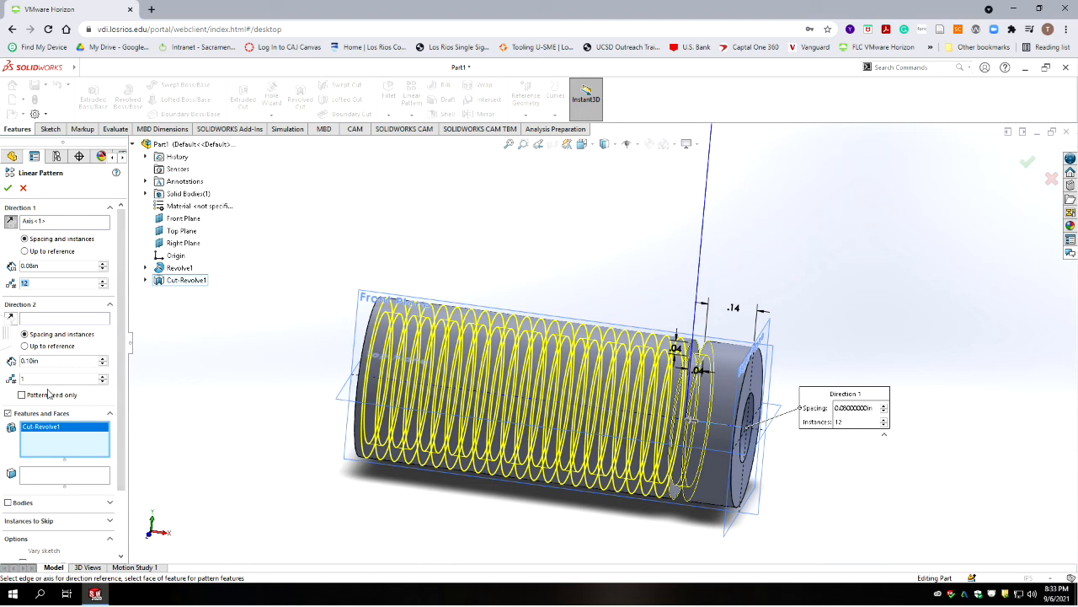
# Enable patterning of the seed only with the Front Plane as the second direction, and accept the groove's Linear Pattern
pyautogui.click(22, 395)
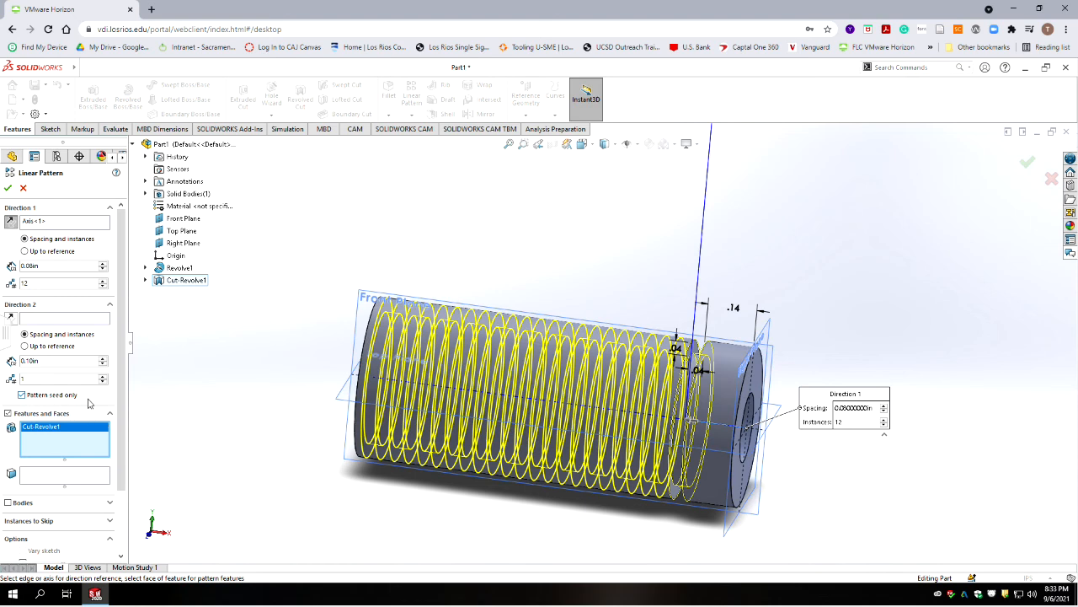
pyautogui.click(45, 318)
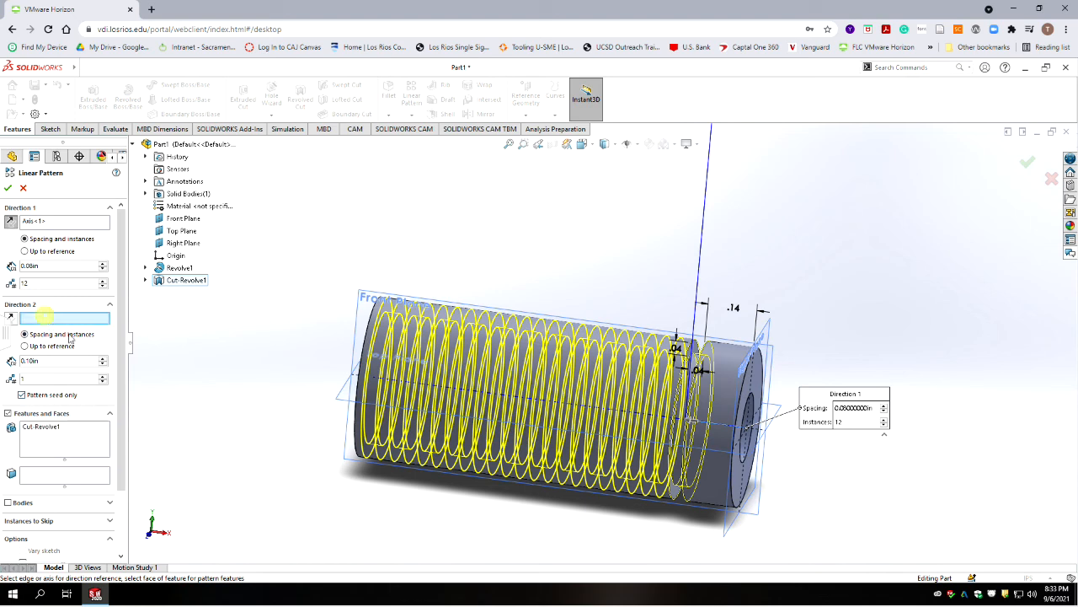
pyautogui.click(368, 295)
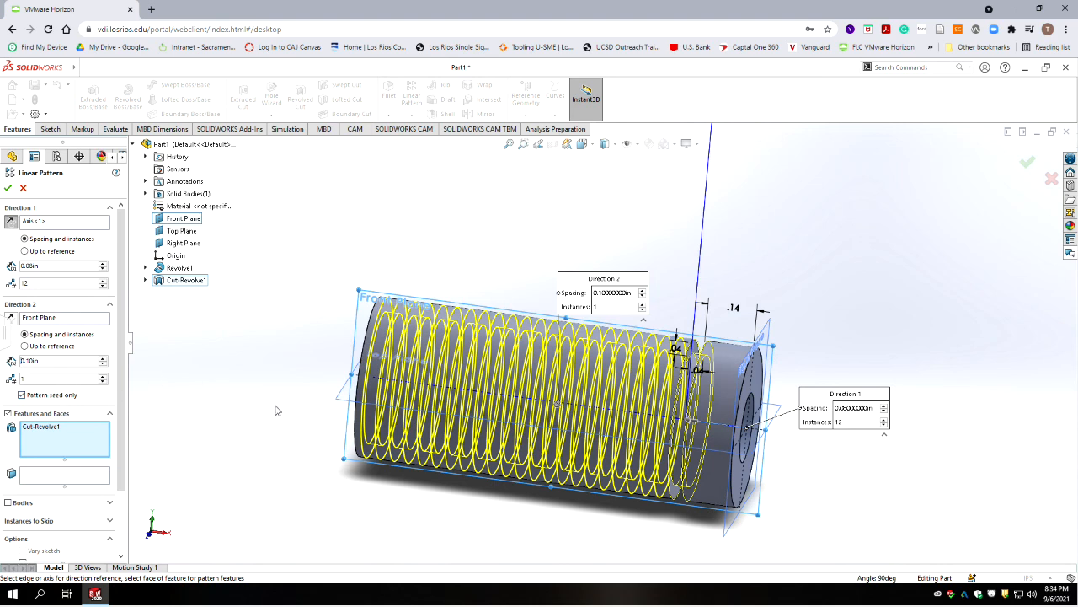
pyautogui.scroll(-3, 123, 371)
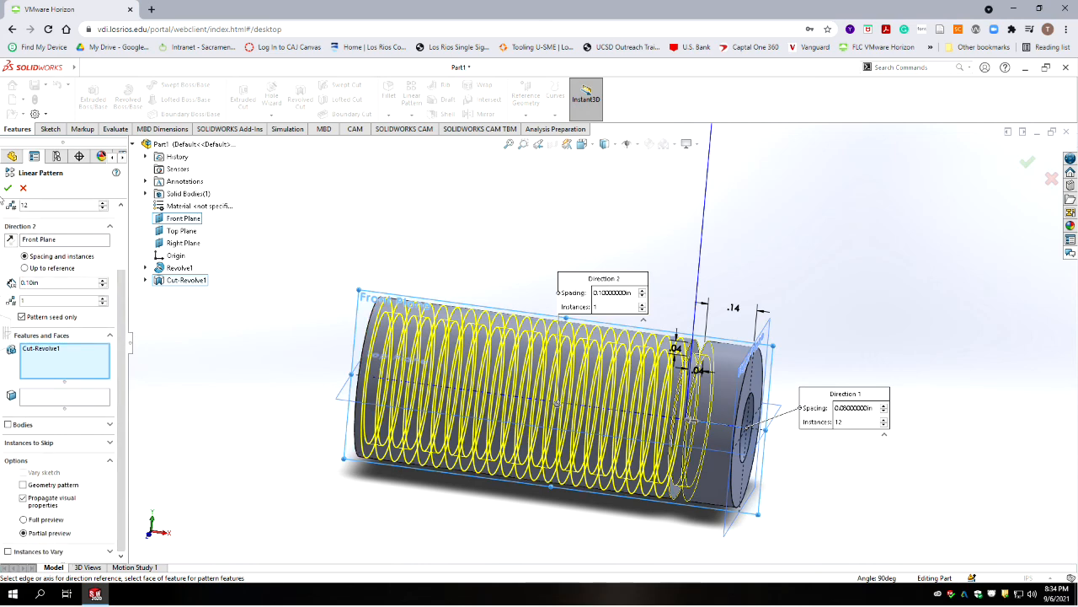
pyautogui.click(9, 189)
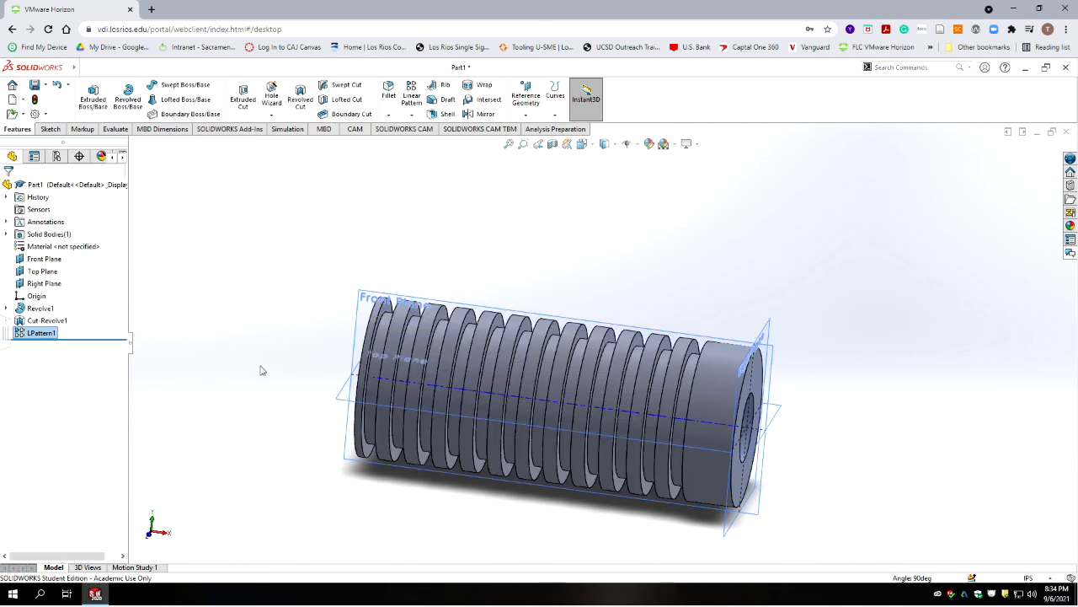
# Hide the reference planes and the temporary axes so that only the grooved cylinder is displayed
pyautogui.moveTo(358, 290); pyautogui.dragTo(527, 342, button='middle')
pyautogui.scroll(-1, 379, 289)
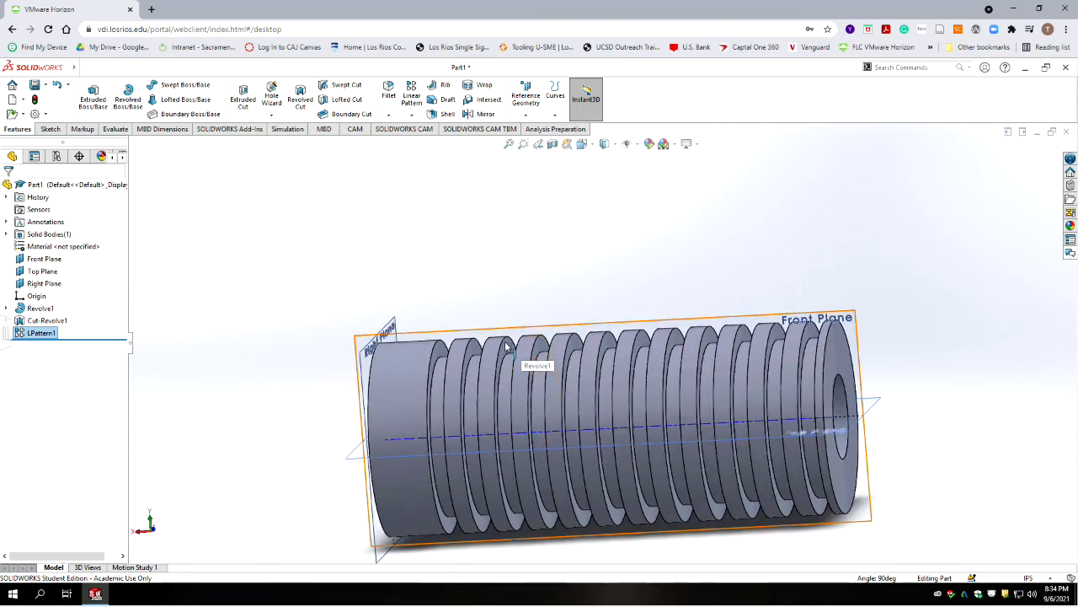
pyautogui.scroll(3, 581, 447)
pyautogui.scroll(-2, 643, 451)
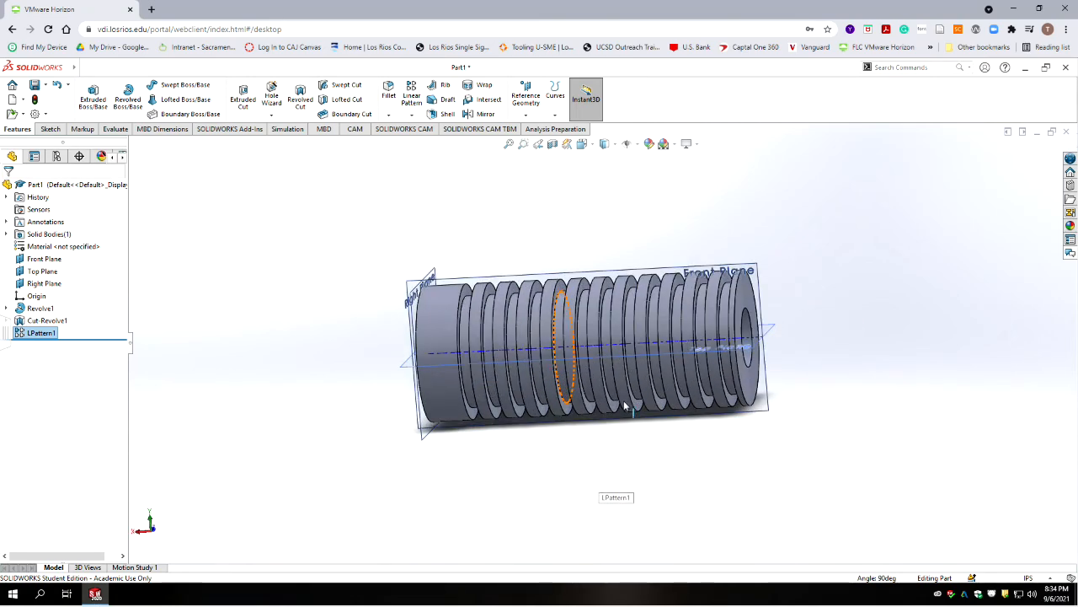
pyautogui.click(636, 149)
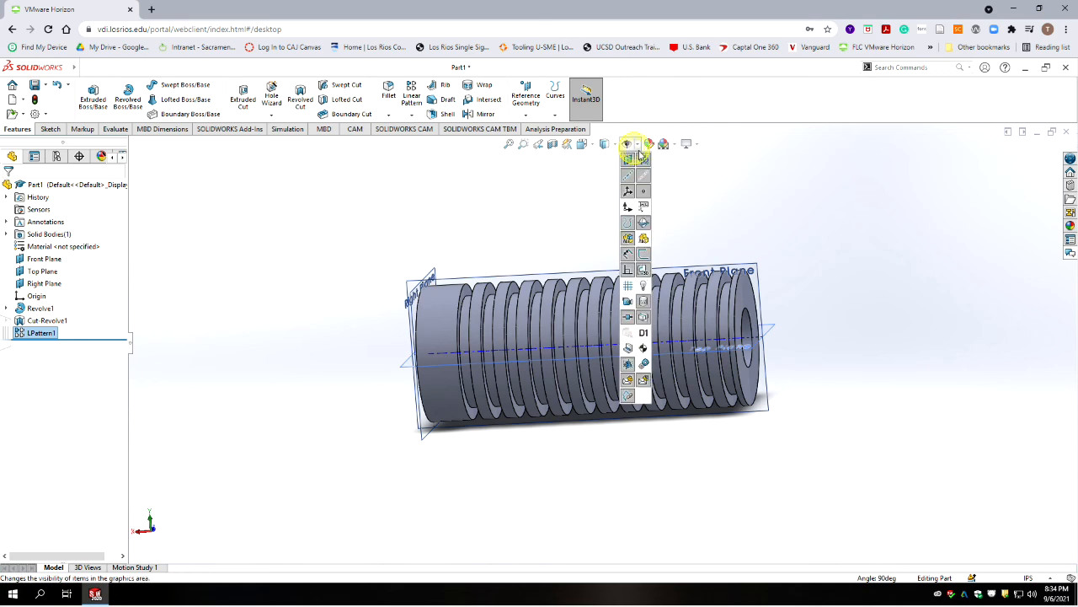
pyautogui.click(649, 166)
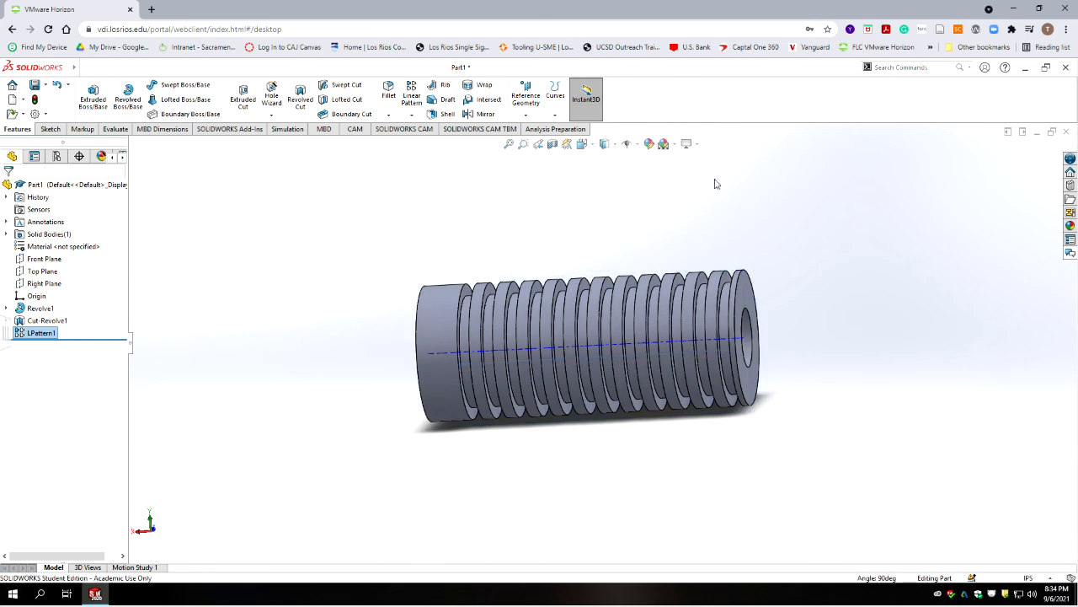
pyautogui.click(636, 148)
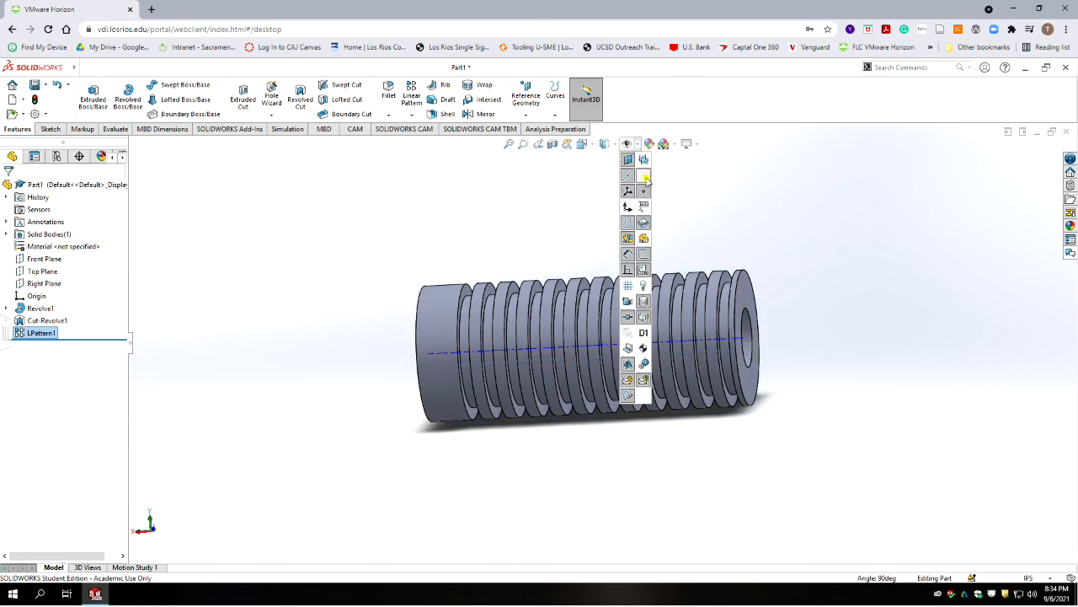
pyautogui.click(646, 180)
pyautogui.moveTo(824, 354); pyautogui.dragTo(997, 472, button='middle')
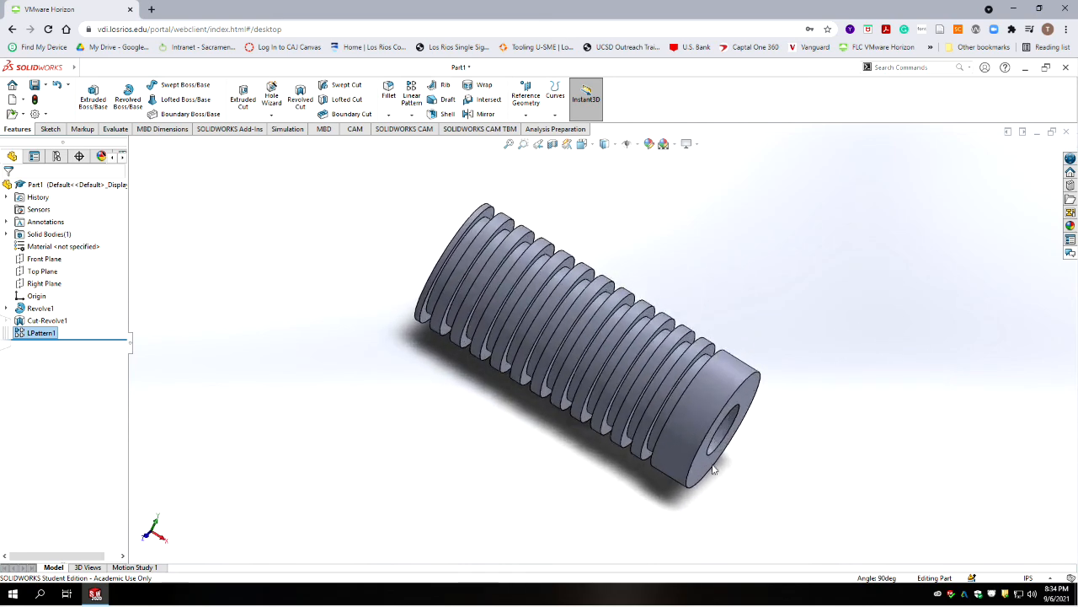